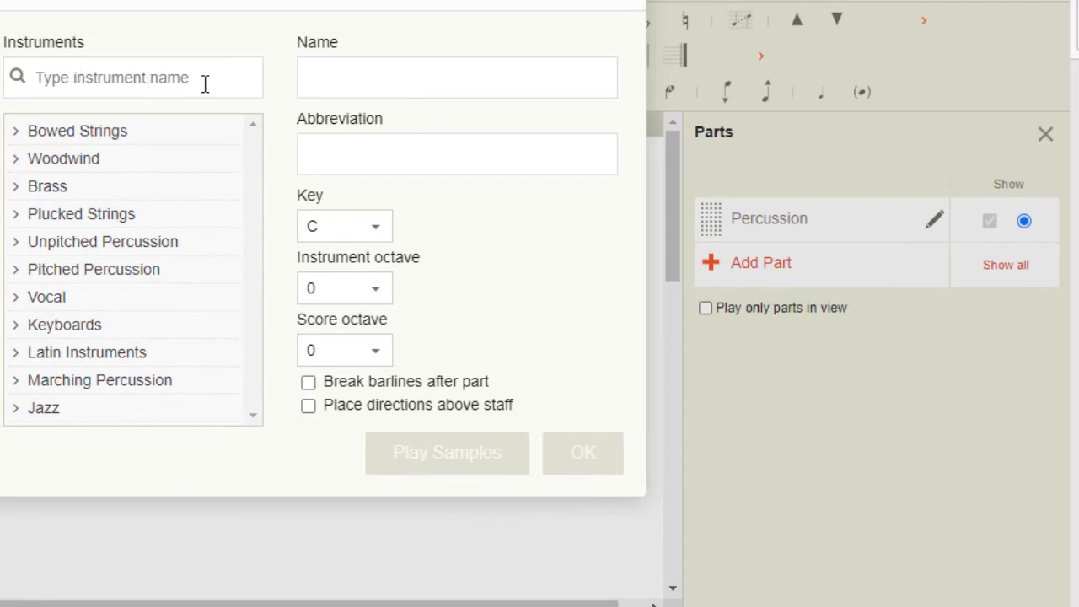
Add a Snare (Marching Band) part to the score and delete the Percussion part
{"action": "type", "text": "sa"}
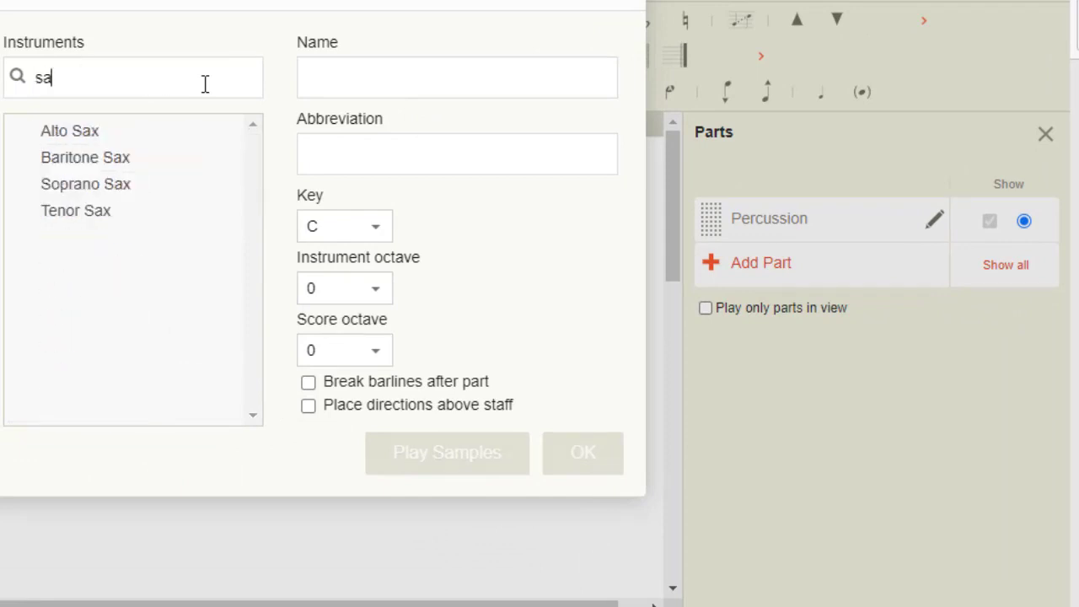
{"action": "key", "text": "BackSpace"}
{"action": "type", "text": "nare"}
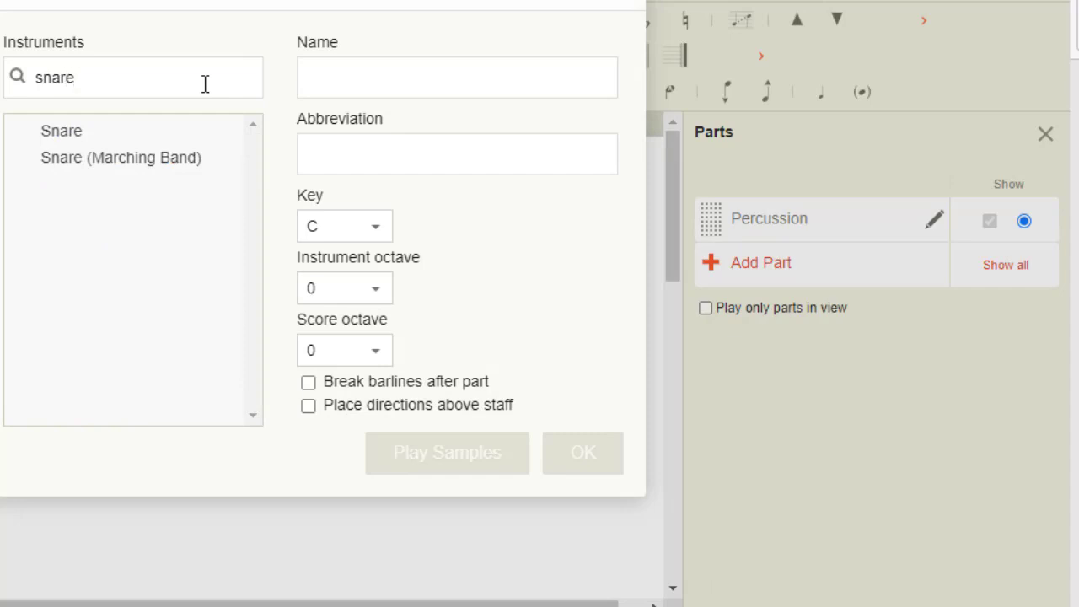
{"action": "left_click", "coordinate": [69, 175]}
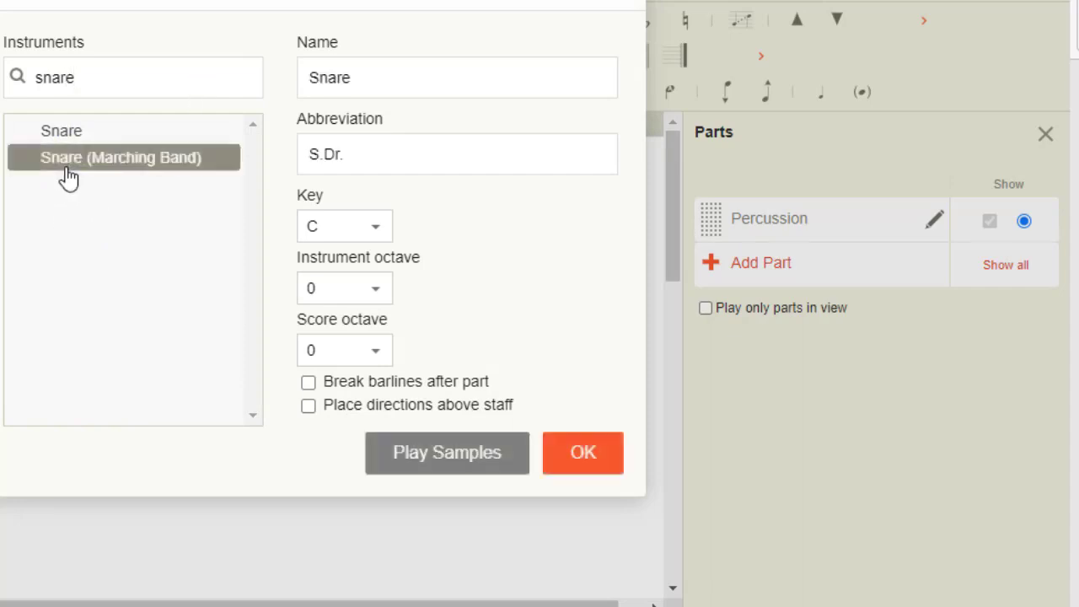
{"action": "left_click", "coordinate": [592, 478]}
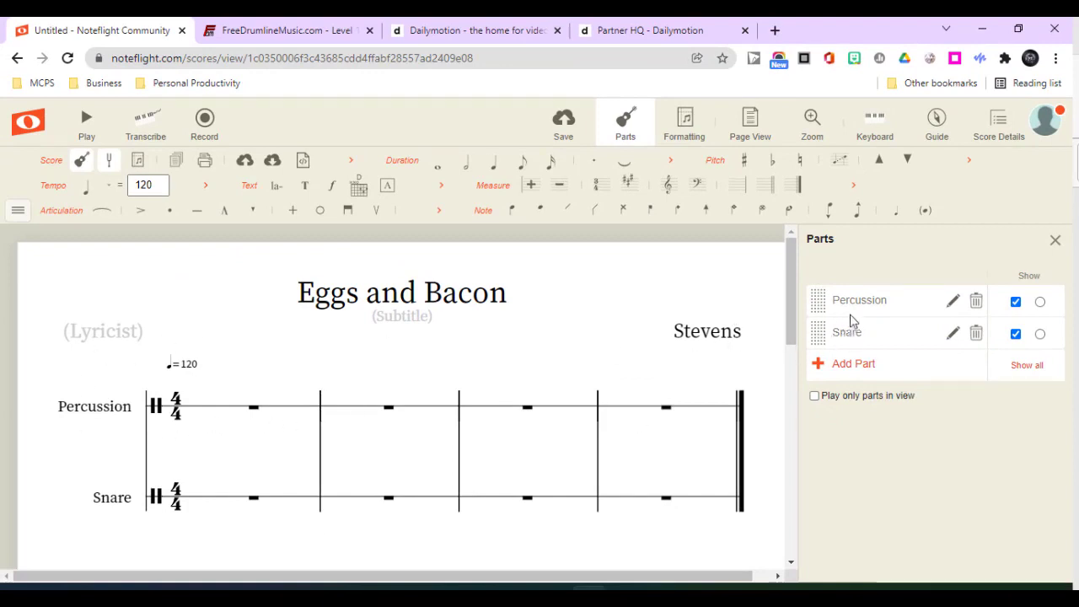
{"action": "left_click", "coordinate": [975, 303]}
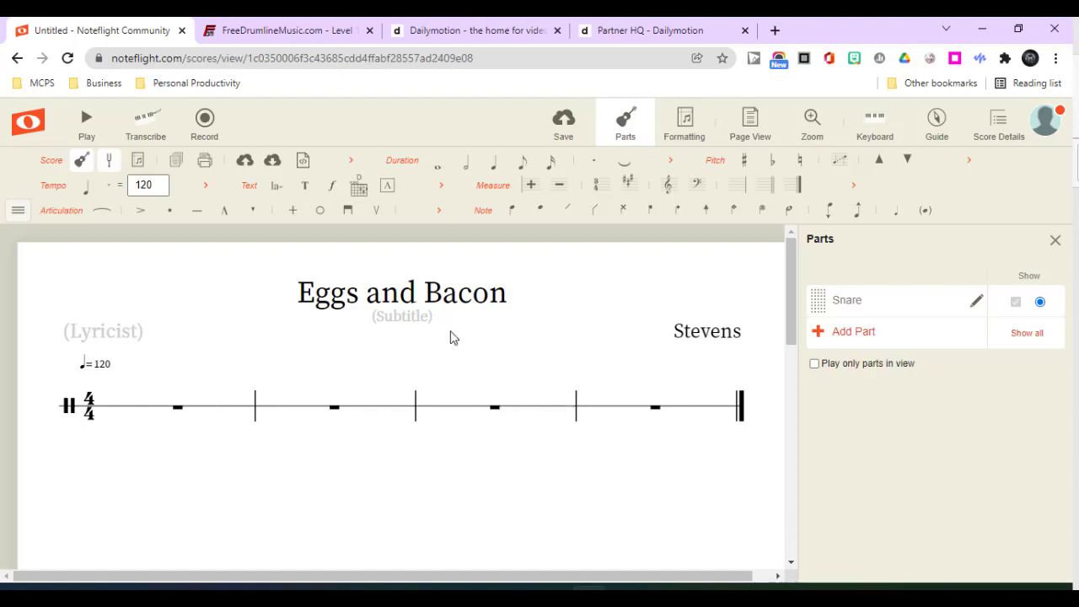
Set the score's subtitle to "8 Bar Example"
{"action": "left_click", "coordinate": [410, 316]}
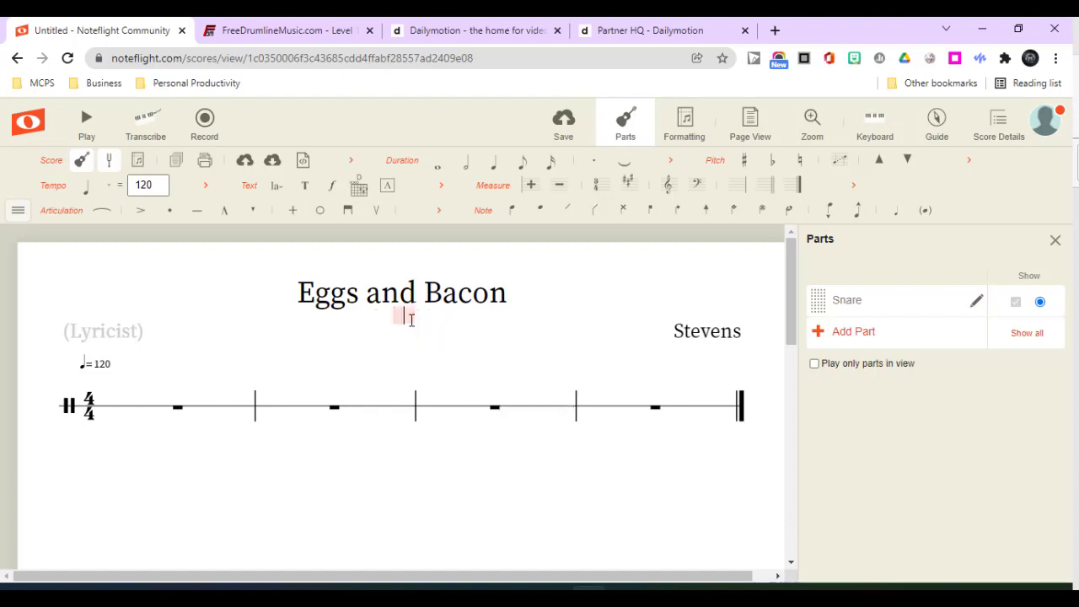
{"action": "type", "text": "8 Bar"}
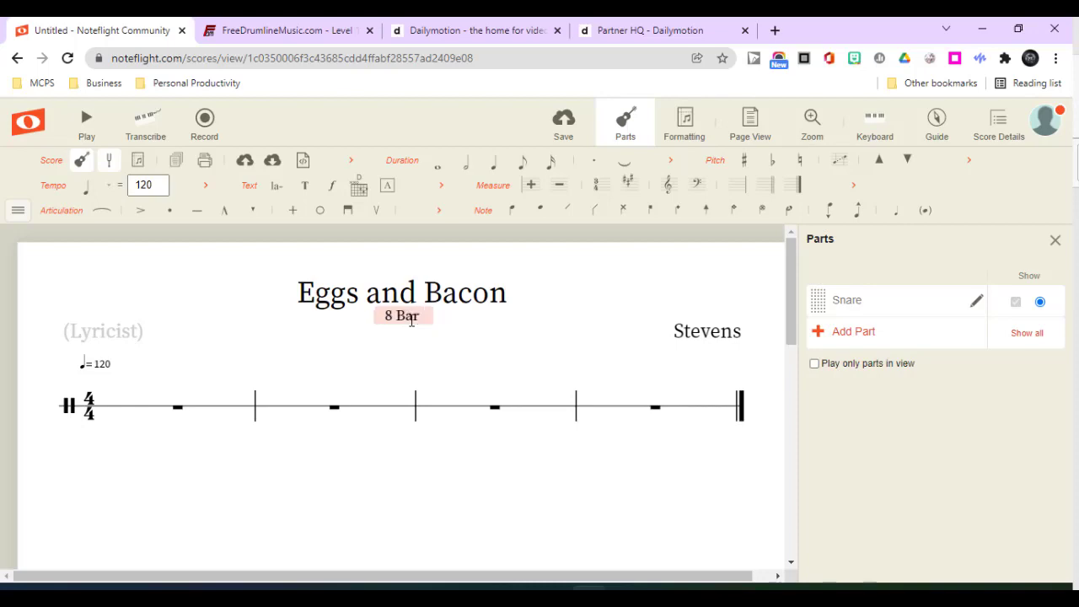
{"action": "type", "text": " Example"}
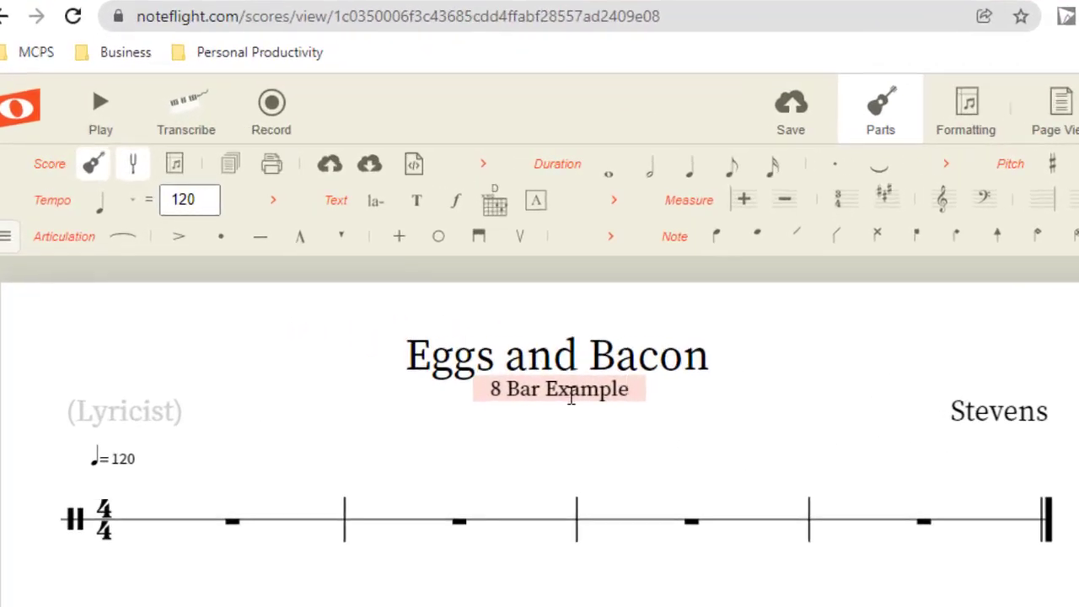
{"action": "left_click", "coordinate": [565, 587]}
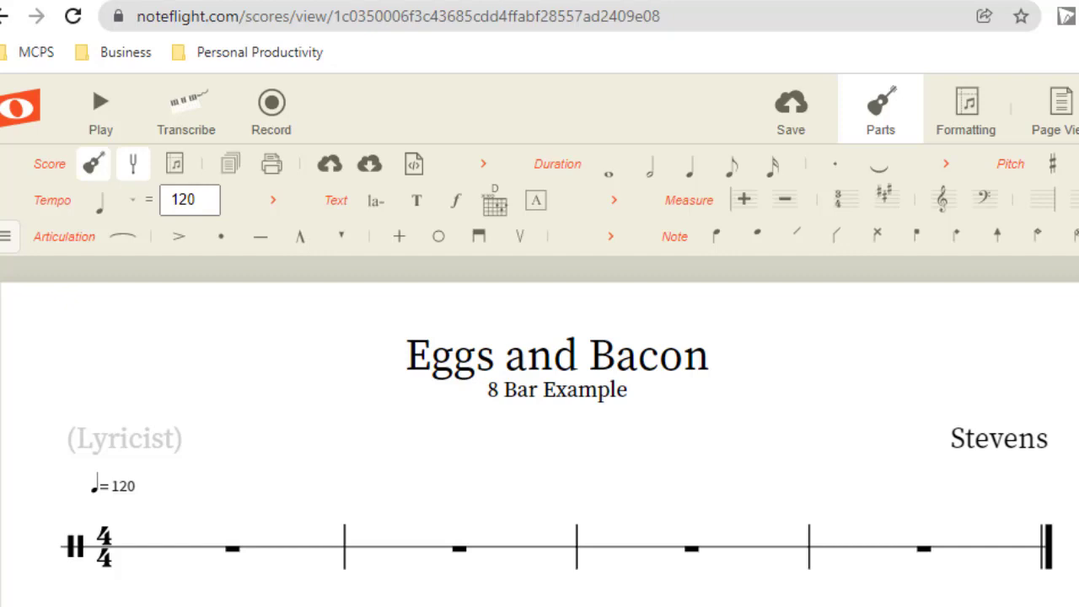
Add four measures after the existing ones so the snare staff has eight, and close the parts list
{"action": "left_click", "coordinate": [148, 553]}
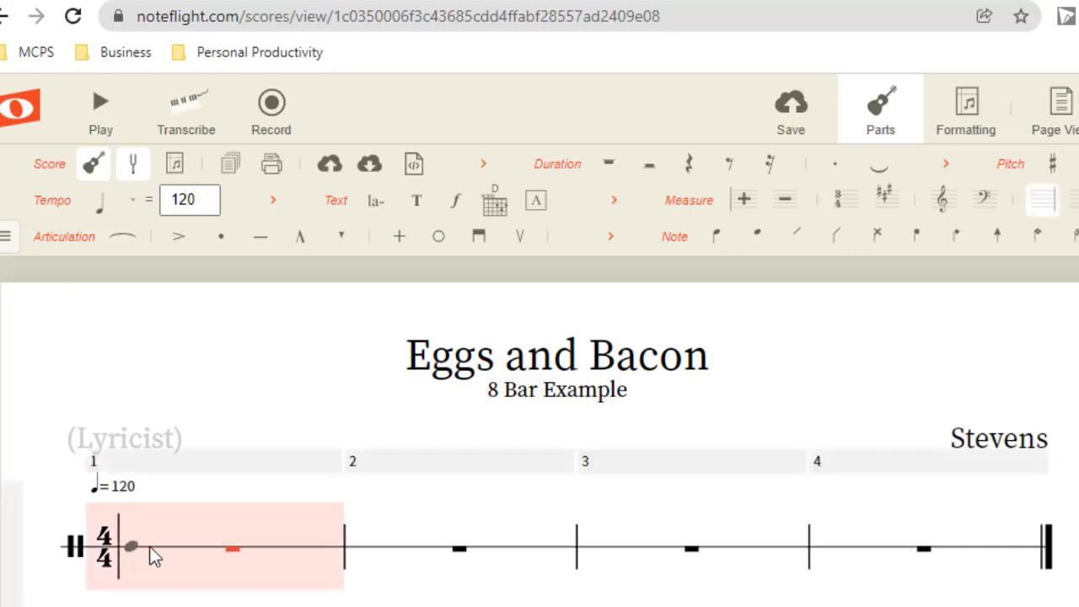
{"action": "key", "text": "ctrl+a"}
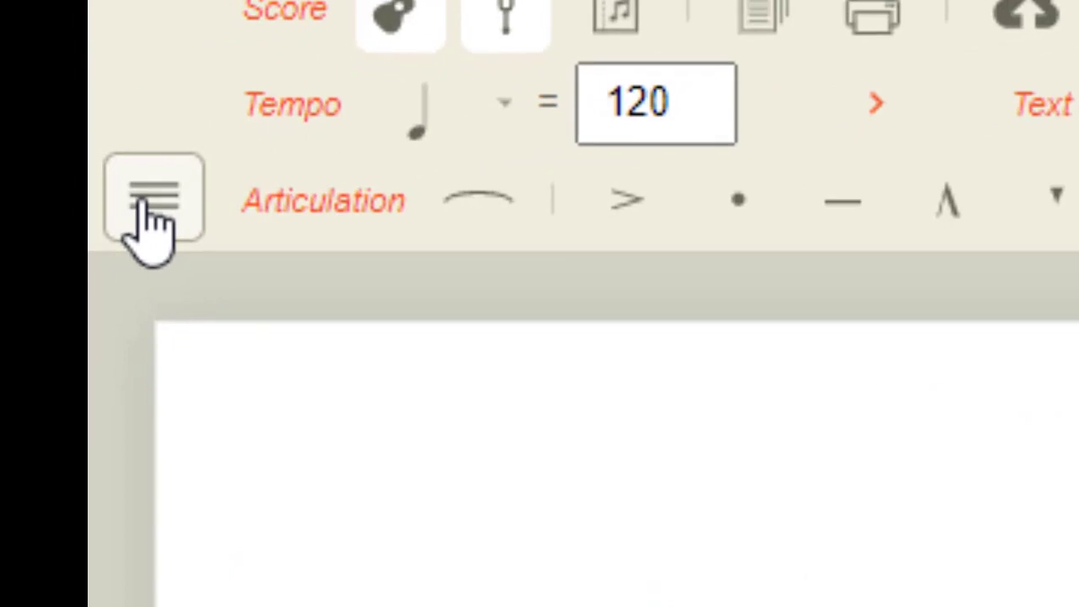
{"action": "left_click", "coordinate": [145, 211]}
{"action": "mouse_move", "coordinate": [209, 413]}
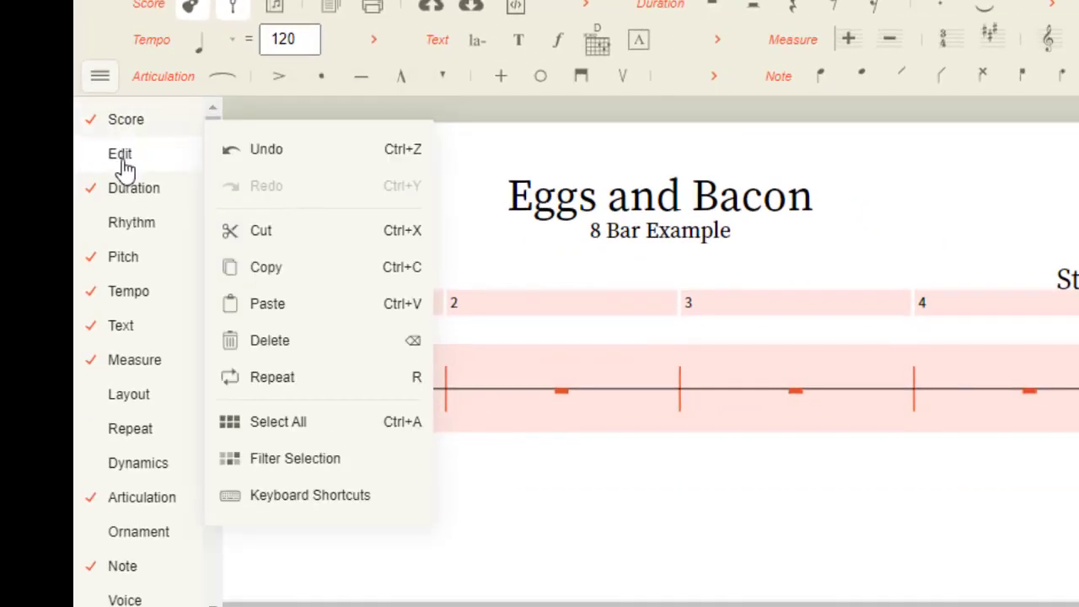
{"action": "mouse_move", "coordinate": [150, 339]}
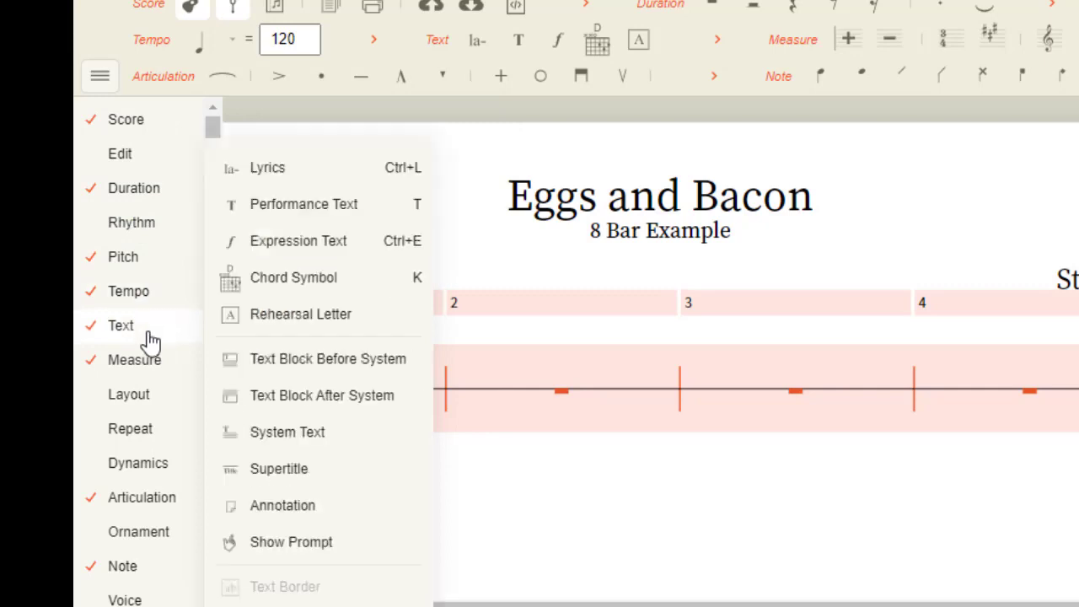
{"action": "mouse_move", "coordinate": [144, 368]}
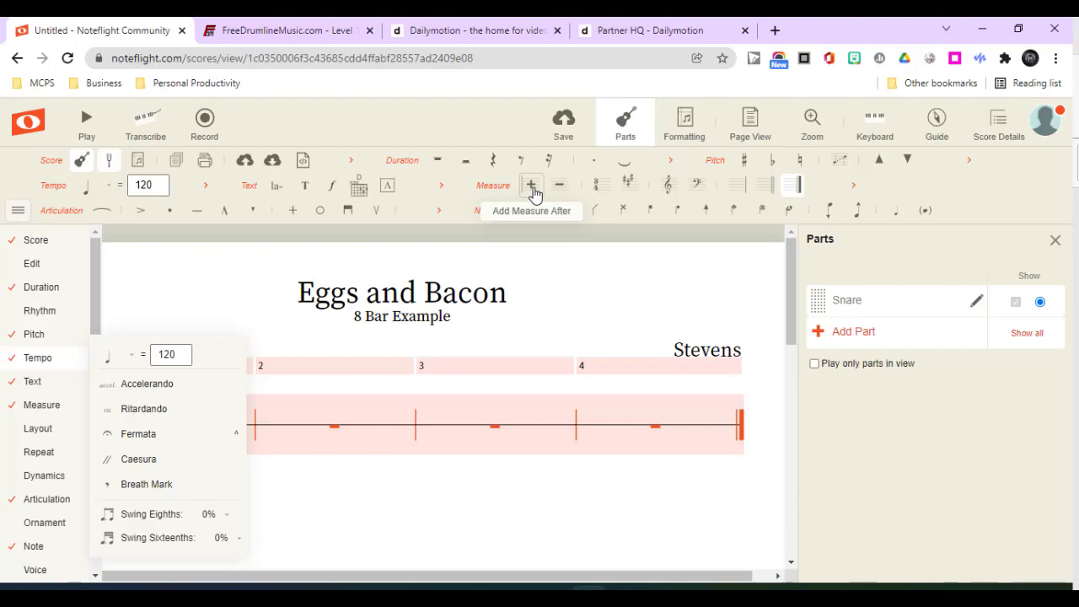
{"action": "left_click", "coordinate": [532, 186]}
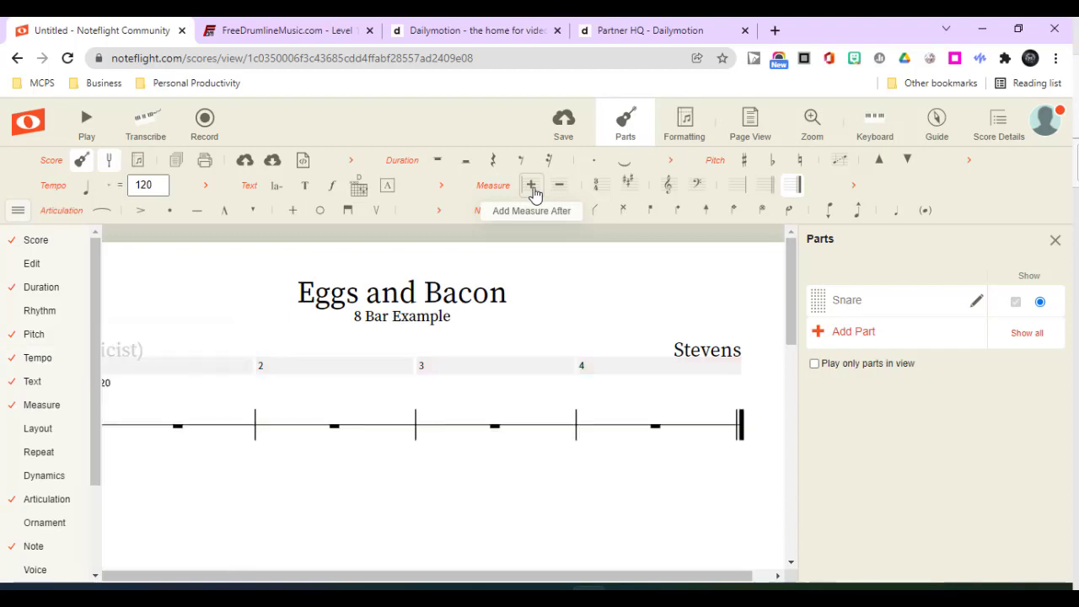
{"action": "left_click", "coordinate": [532, 186]}
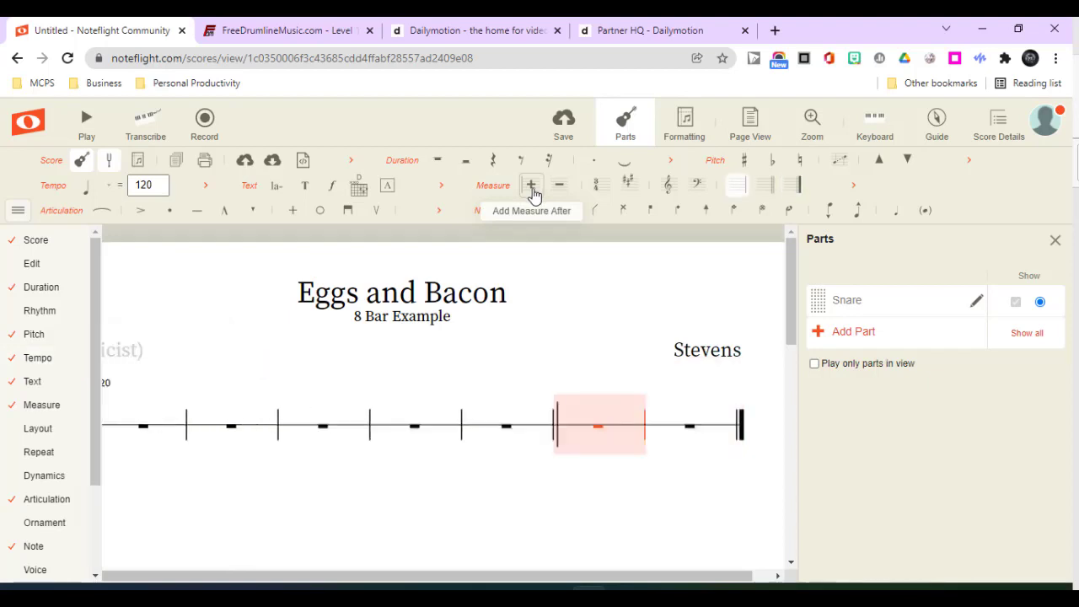
{"action": "left_click", "coordinate": [532, 185]}
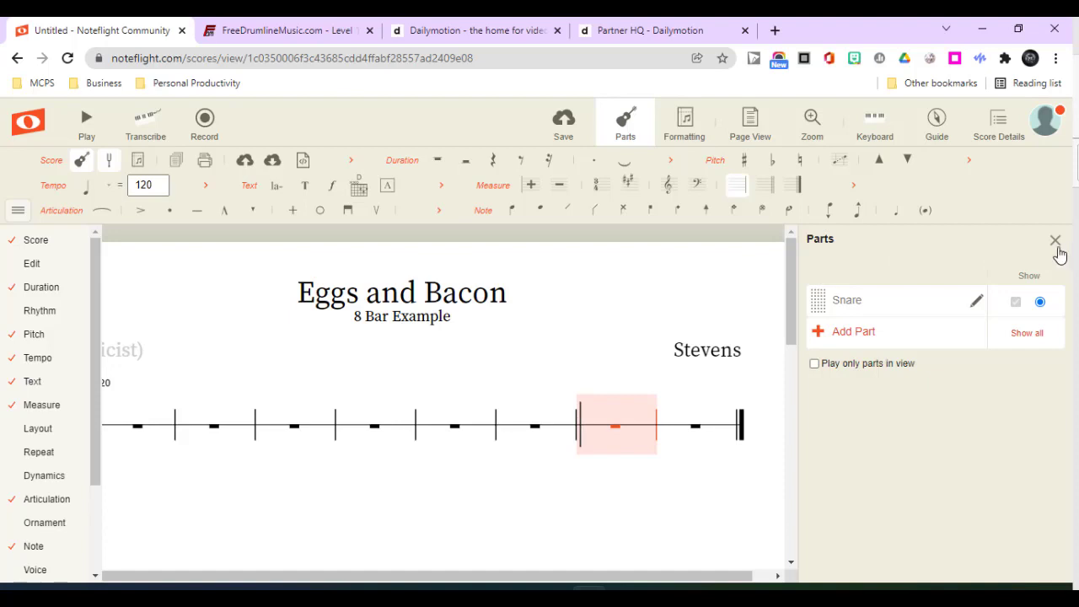
{"action": "left_click", "coordinate": [1055, 242]}
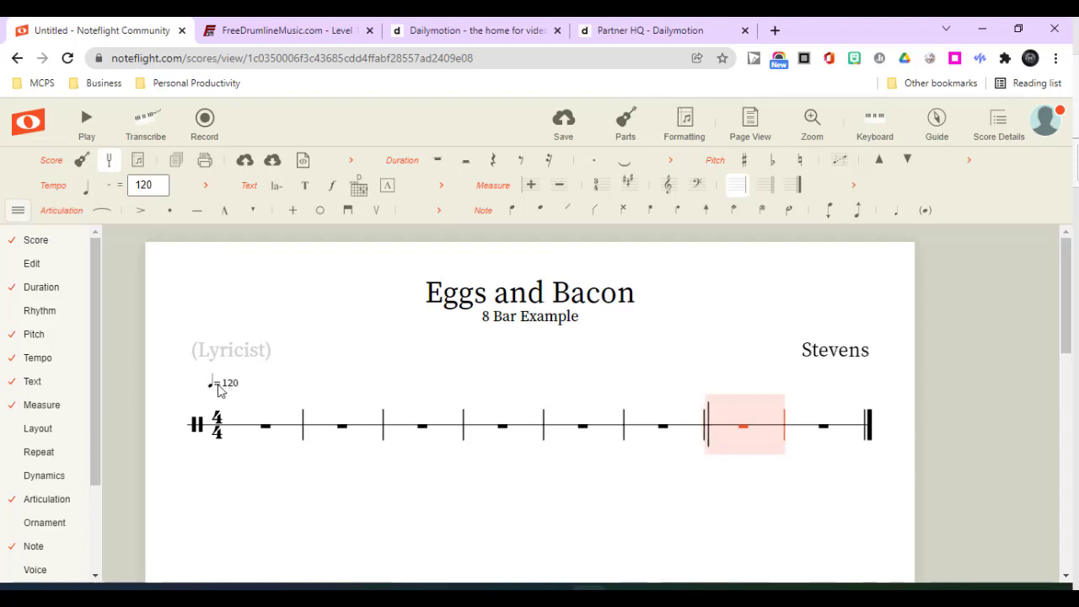
Set the quarter-note tempo marking at measure 1 to 106
{"action": "left_click", "coordinate": [218, 388]}
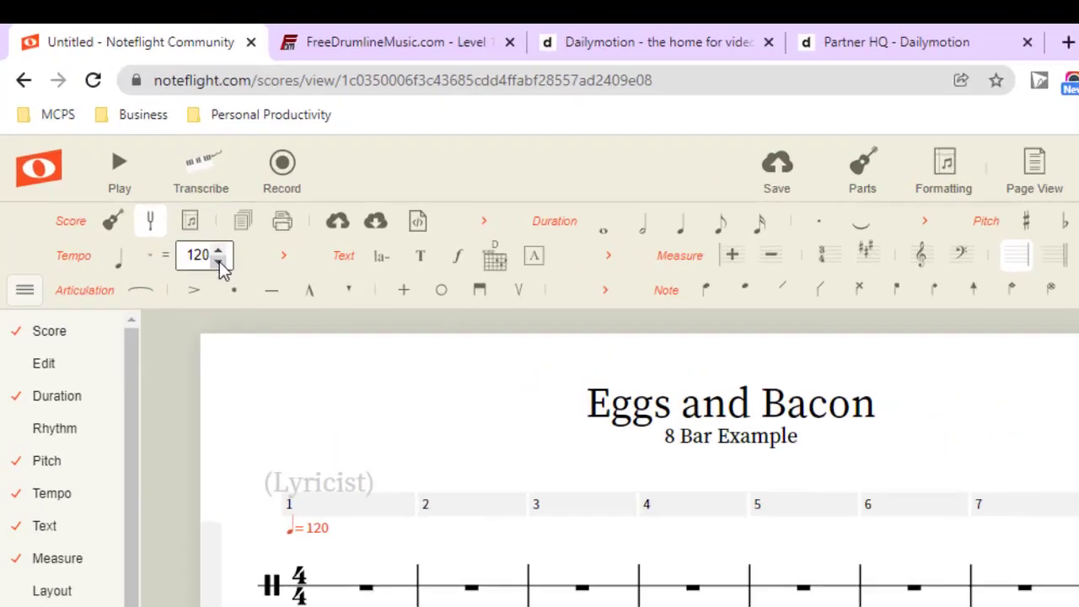
{"action": "left_click", "coordinate": [218, 262]}
{"action": "left_click", "coordinate": [219, 262]}
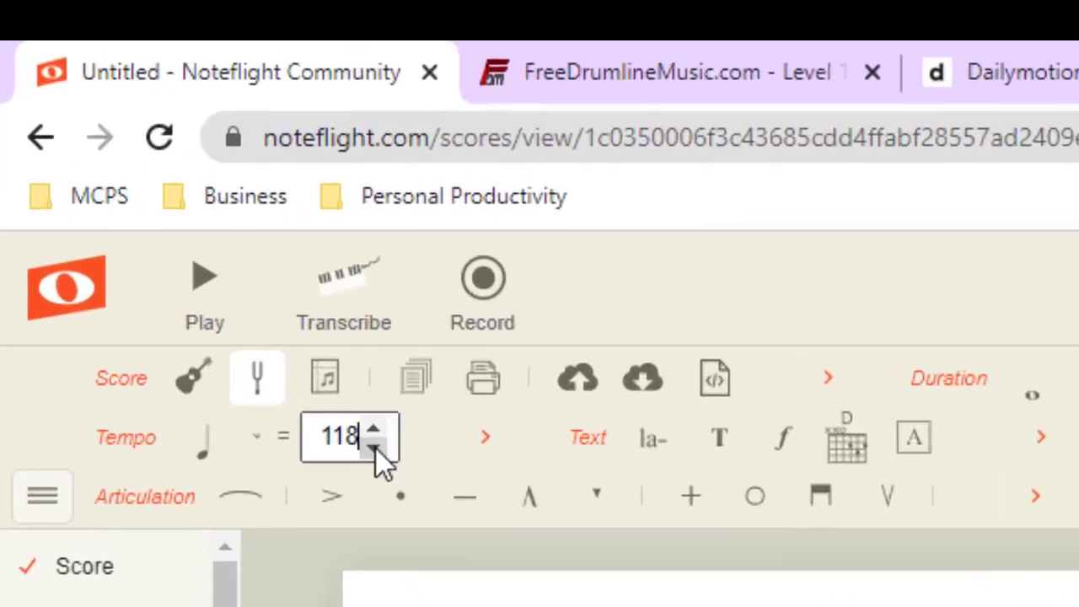
{"action": "left_click", "coordinate": [218, 262]}
{"action": "left_click", "coordinate": [219, 262]}
{"action": "left_click", "coordinate": [218, 262]}
{"action": "left_click", "coordinate": [219, 262]}
{"action": "left_click", "coordinate": [219, 262]}
{"action": "left_click", "coordinate": [218, 262]}
{"action": "left_click", "coordinate": [380, 459]}
{"action": "left_click", "coordinate": [380, 459]}
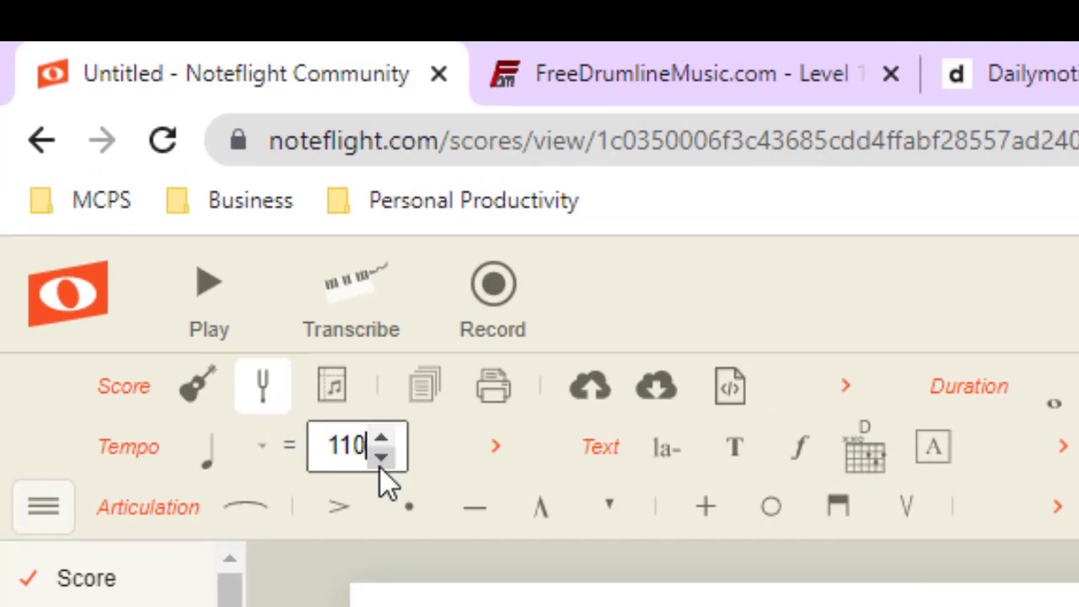
{"action": "left_click", "coordinate": [380, 459]}
{"action": "left_click", "coordinate": [381, 459]}
{"action": "left_click", "coordinate": [380, 459]}
{"action": "left_click", "coordinate": [380, 460]}
{"action": "left_click", "coordinate": [380, 459]}
{"action": "left_click", "coordinate": [380, 459]}
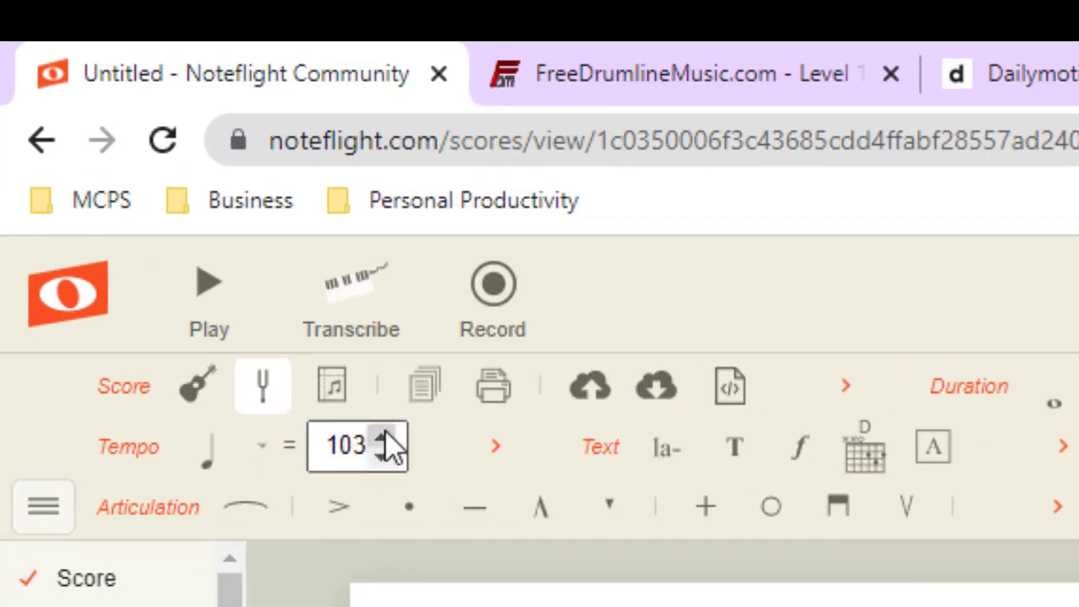
{"action": "left_click", "coordinate": [381, 438]}
{"action": "left_click", "coordinate": [381, 438]}
{"action": "left_click", "coordinate": [381, 437]}
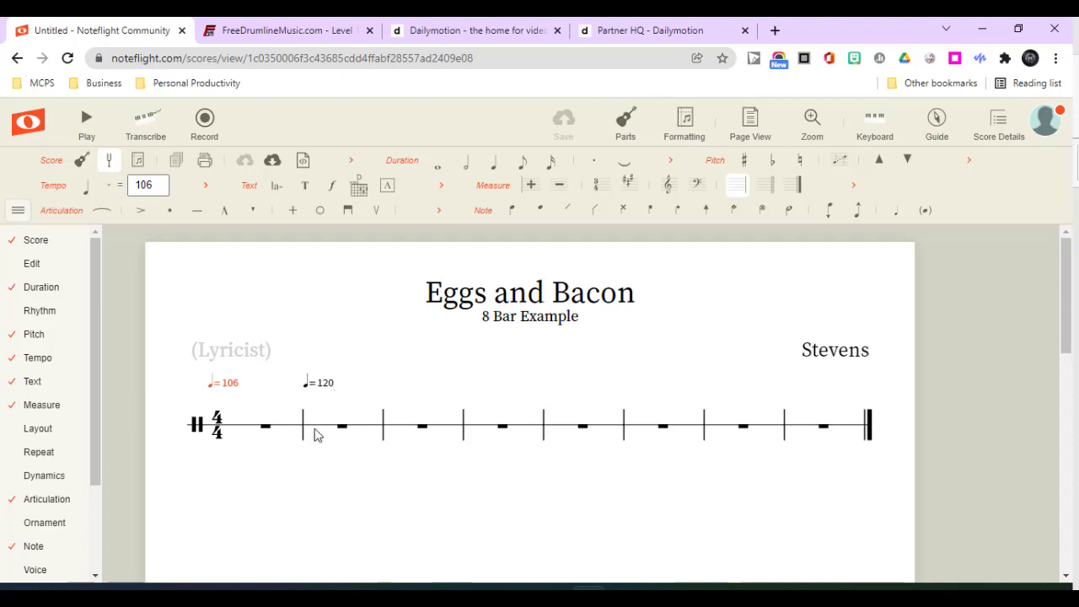
Set the tempo of all eight measures together to 106
{"action": "left_click", "coordinate": [247, 430]}
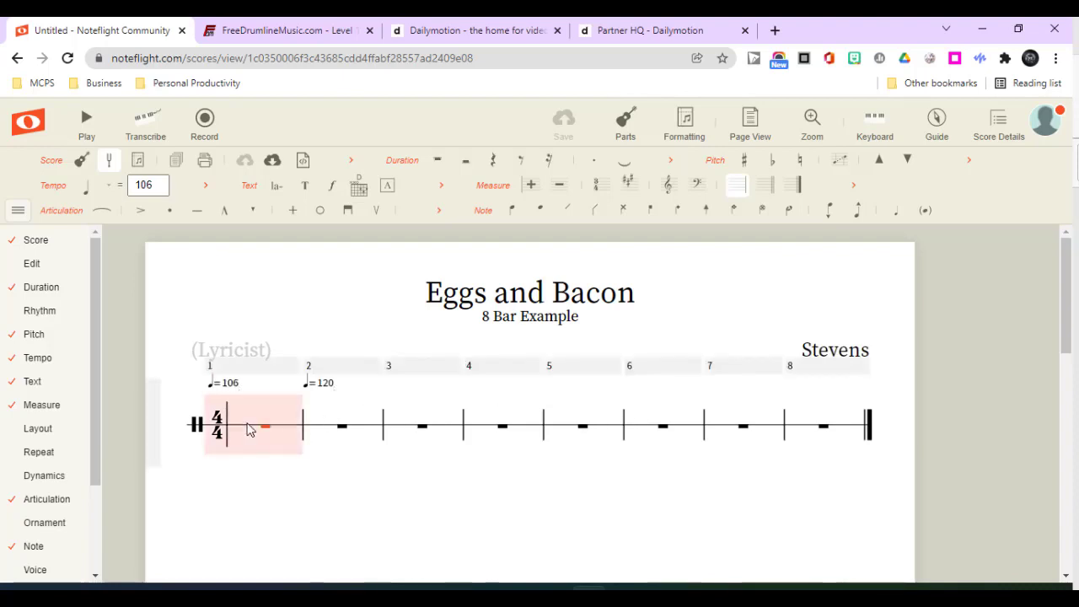
{"action": "key", "text": "ctrl+a"}
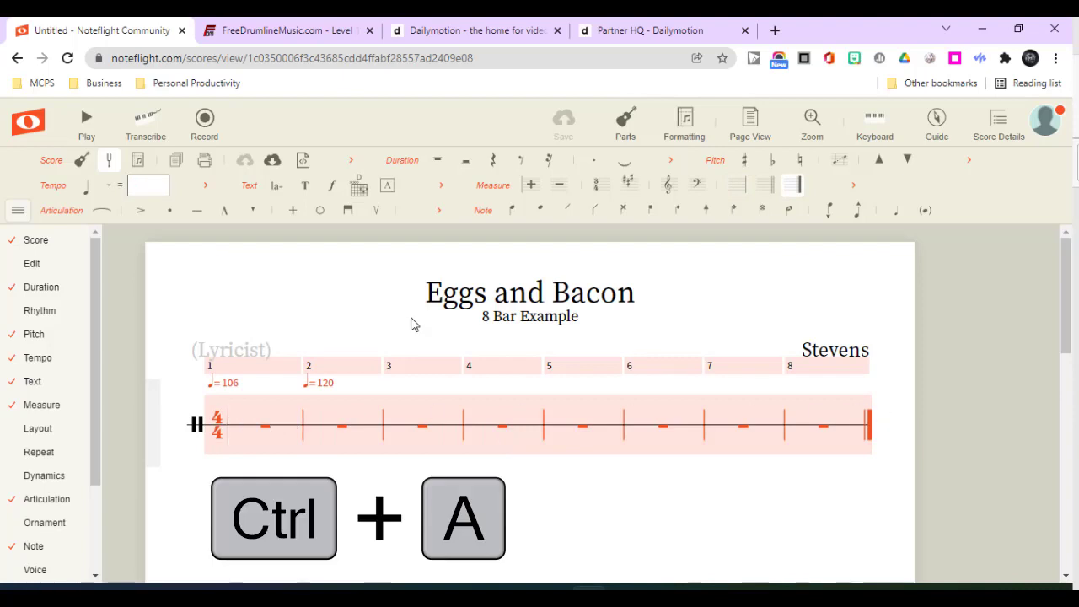
{"action": "left_click", "coordinate": [158, 190]}
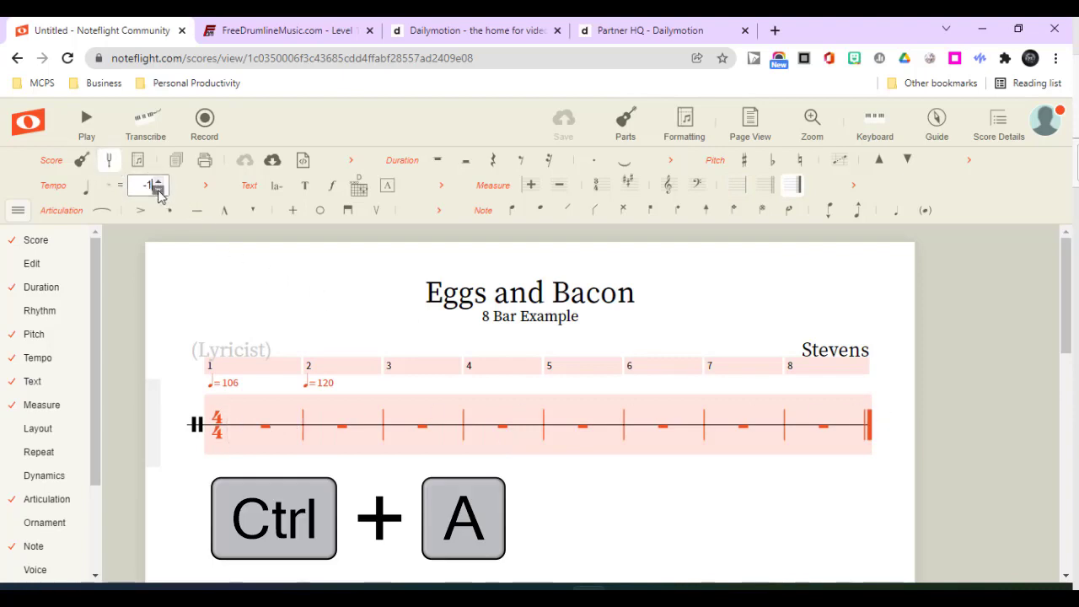
{"action": "left_click", "coordinate": [158, 190]}
{"action": "left_click", "coordinate": [159, 190]}
{"action": "left_click_drag", "start_coordinate": [154, 186], "coordinate": [147, 186]}
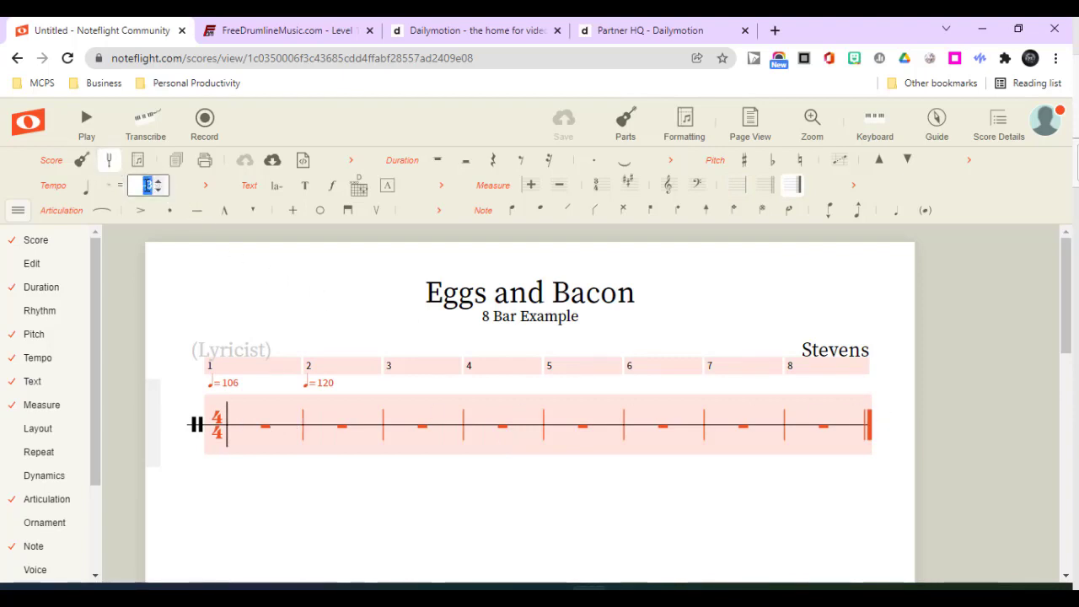
{"action": "type", "text": "10"}
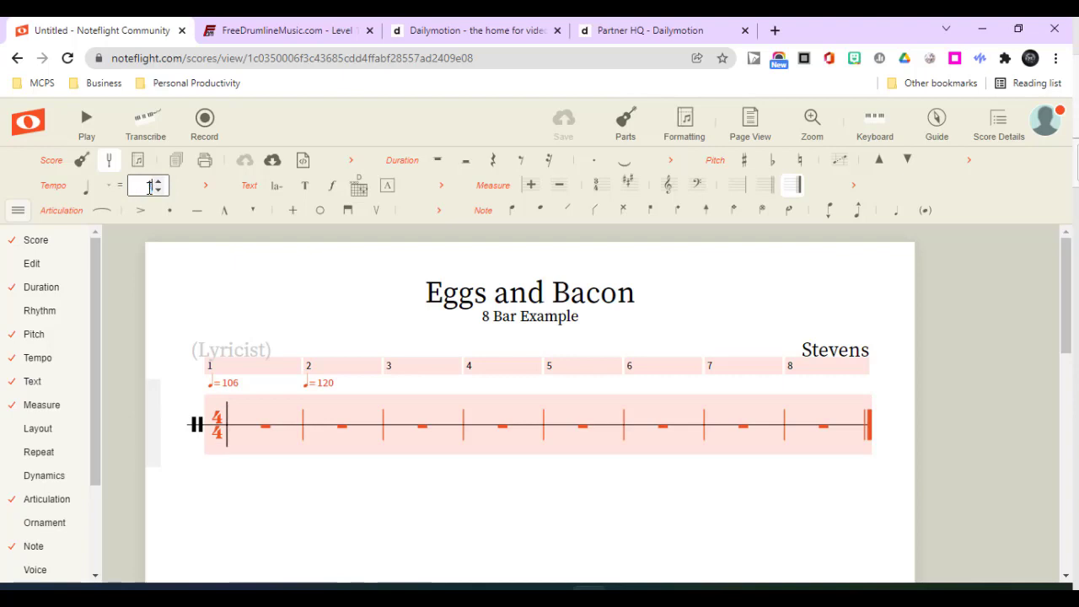
{"action": "type", "text": "6"}
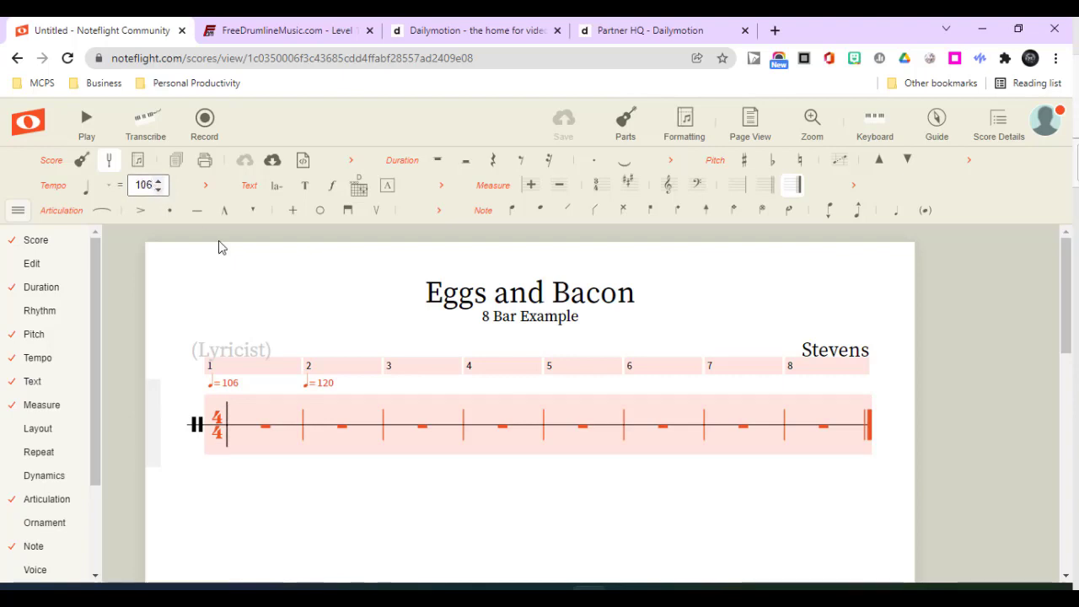
{"action": "key", "text": "Return"}
{"action": "left_click", "coordinate": [310, 317]}
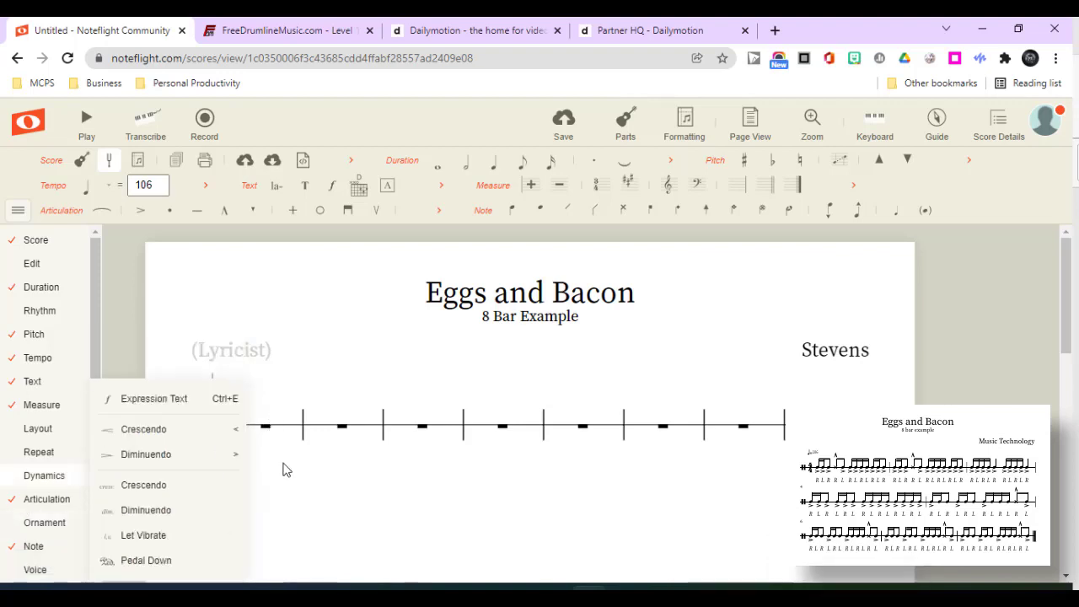
Enter three sixteenth notes on the staff line at the start of measure 1
{"action": "left_click", "coordinate": [240, 432]}
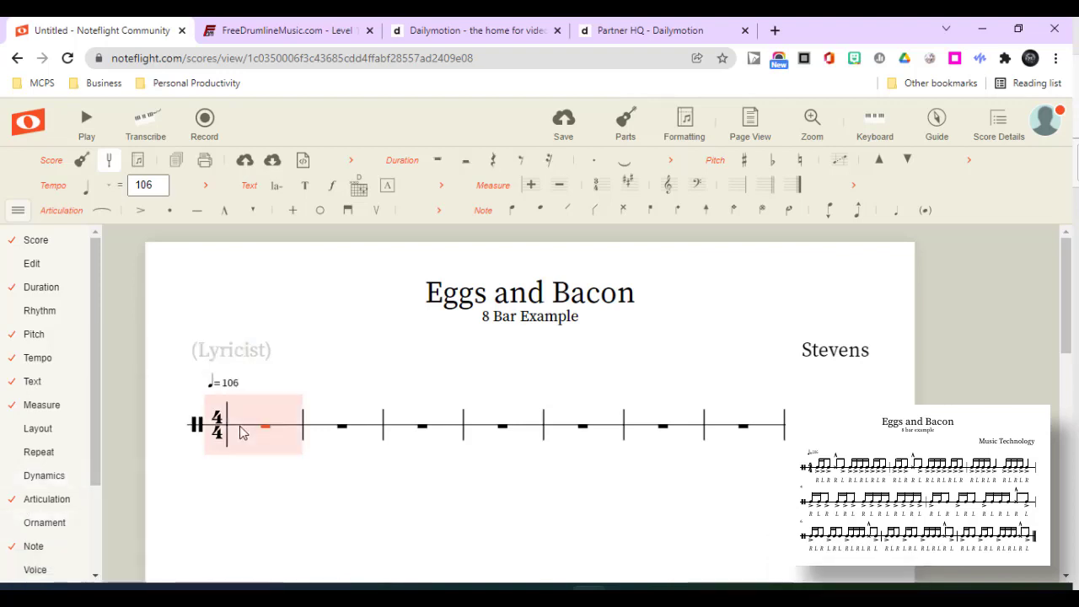
{"action": "left_click", "coordinate": [239, 430]}
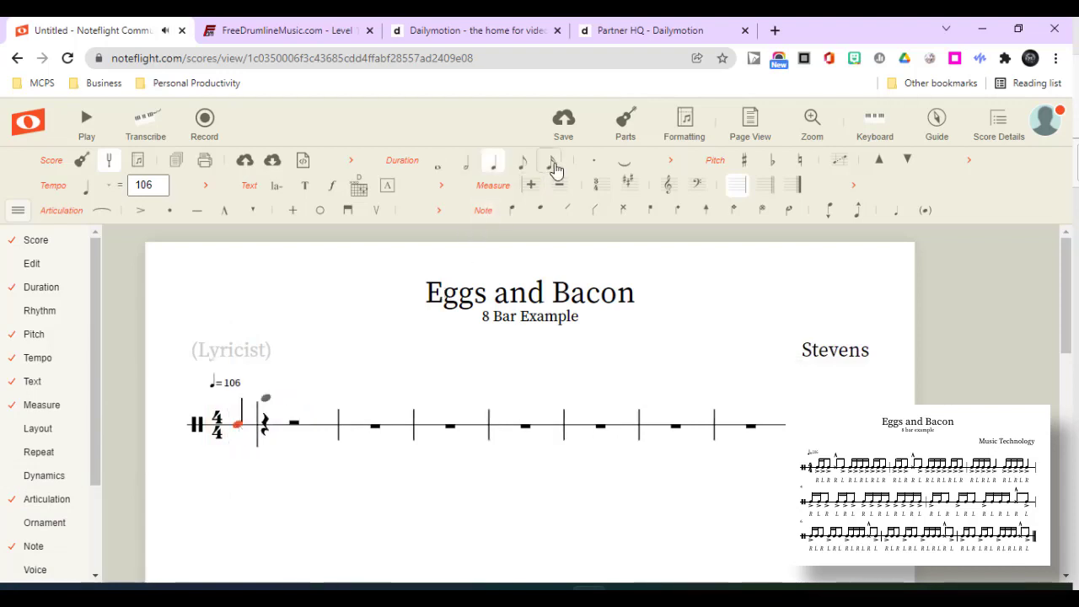
{"action": "left_click", "coordinate": [553, 165]}
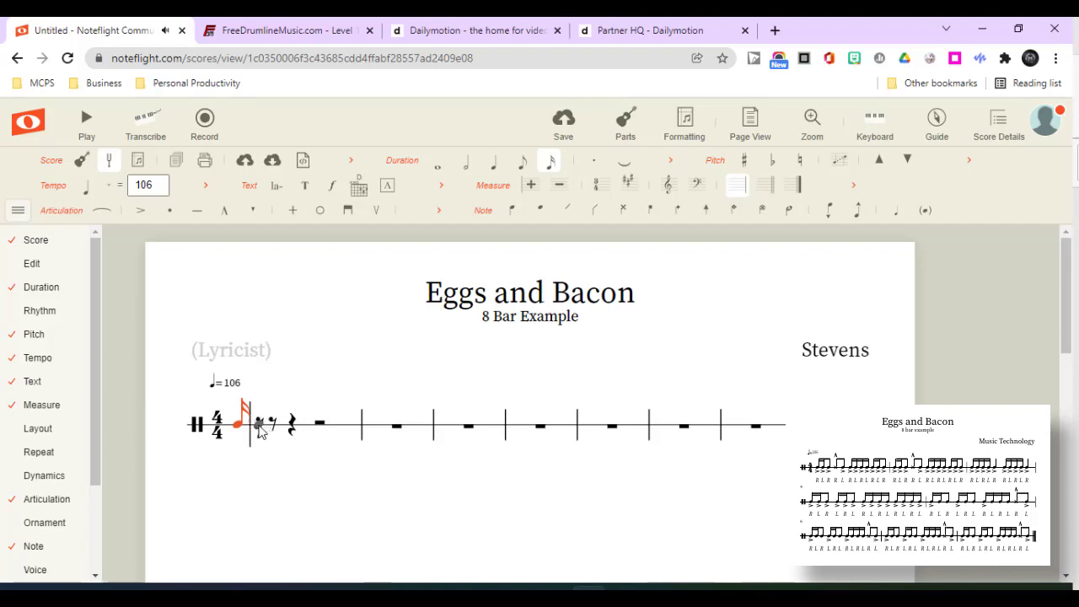
{"action": "left_click", "coordinate": [266, 428]}
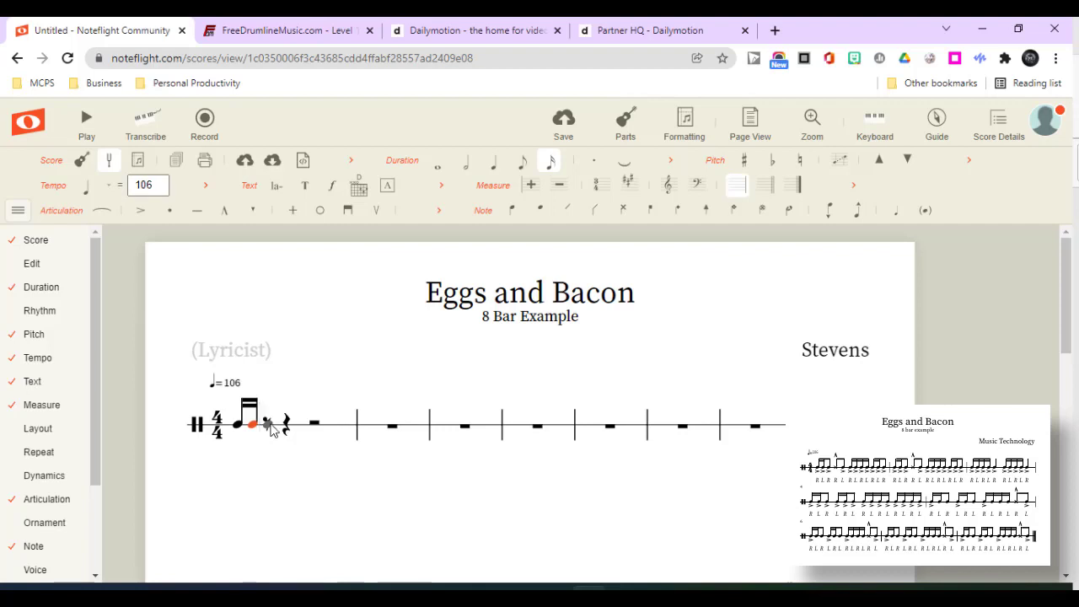
{"action": "left_click", "coordinate": [268, 425]}
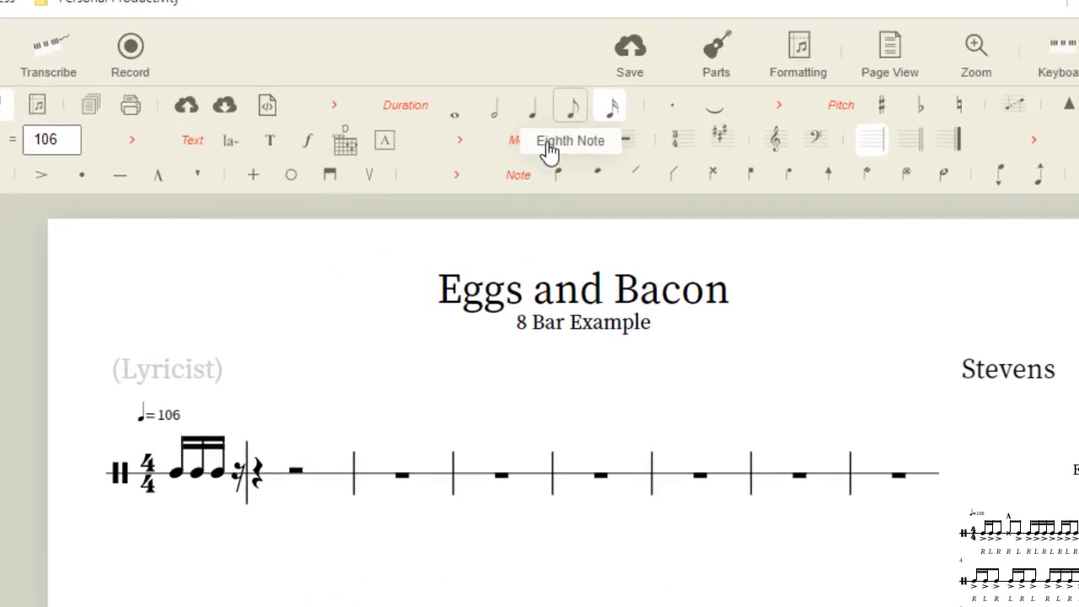
Change the third note of measure 1 to an eighth note and enter two eighth notes on beat 2
{"action": "left_click", "coordinate": [548, 152]}
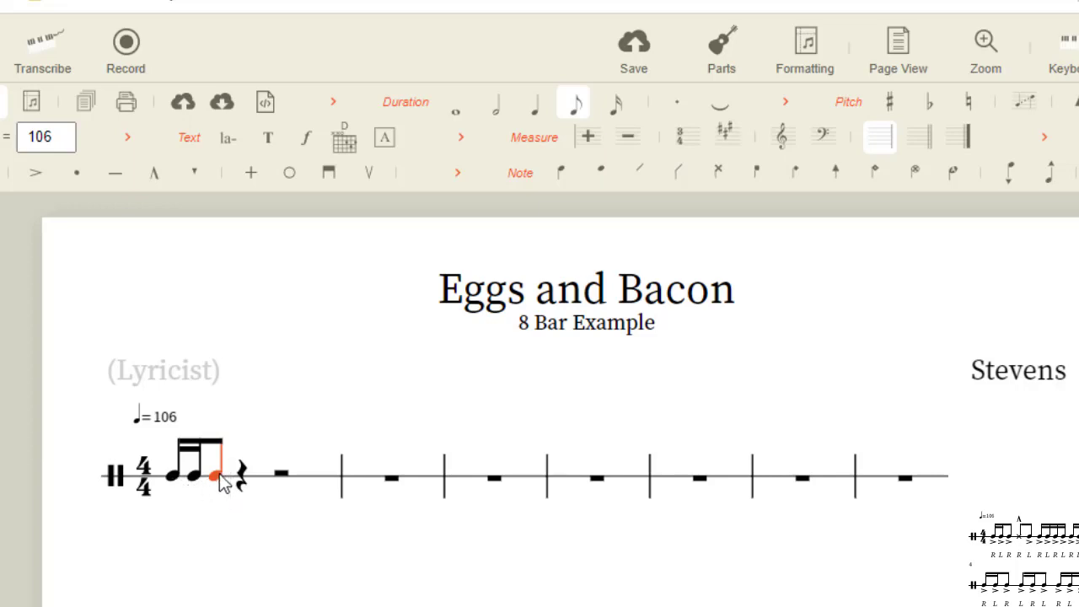
{"action": "left_click", "coordinate": [243, 479]}
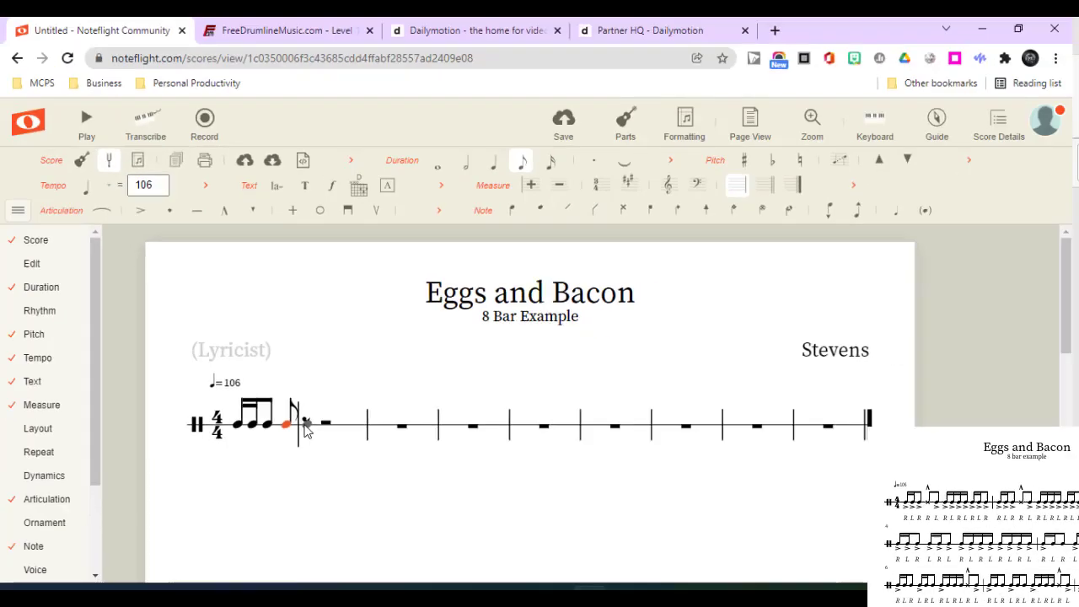
{"action": "left_click", "coordinate": [268, 478]}
{"action": "left_click", "coordinate": [300, 477]}
Enter four sixteenth notes on beat 3 and three sixteenth notes on beat 4 of measure 1
{"action": "key", "text": "6"}
{"action": "left_click", "coordinate": [320, 478]}
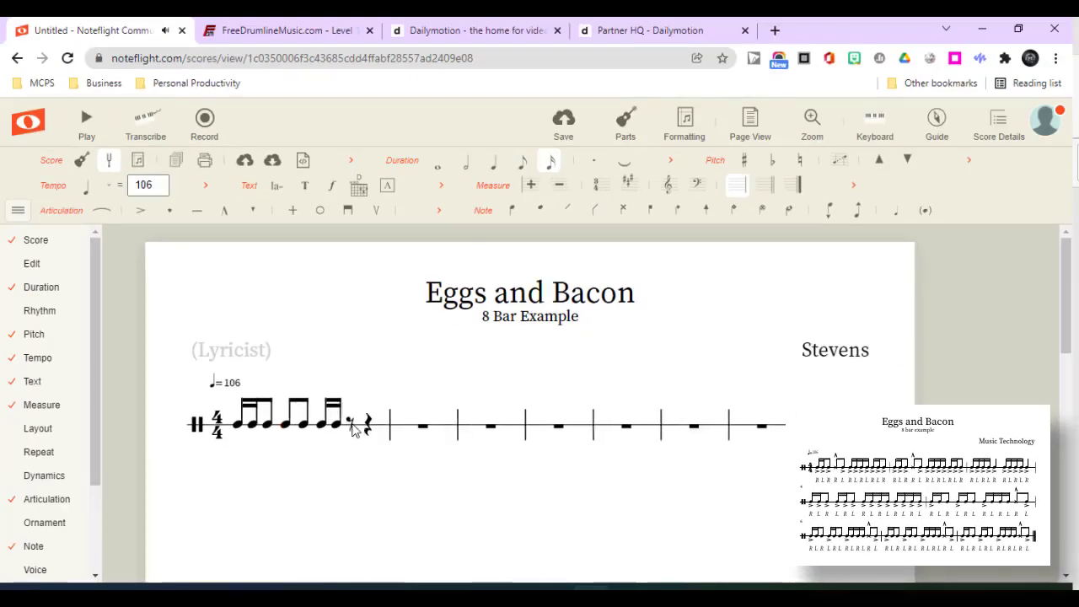
{"action": "left_click", "coordinate": [352, 424]}
{"action": "left_click", "coordinate": [367, 424]}
{"action": "left_click", "coordinate": [379, 424]}
{"action": "left_click", "coordinate": [551, 424]}
{"action": "left_click", "coordinate": [576, 424]}
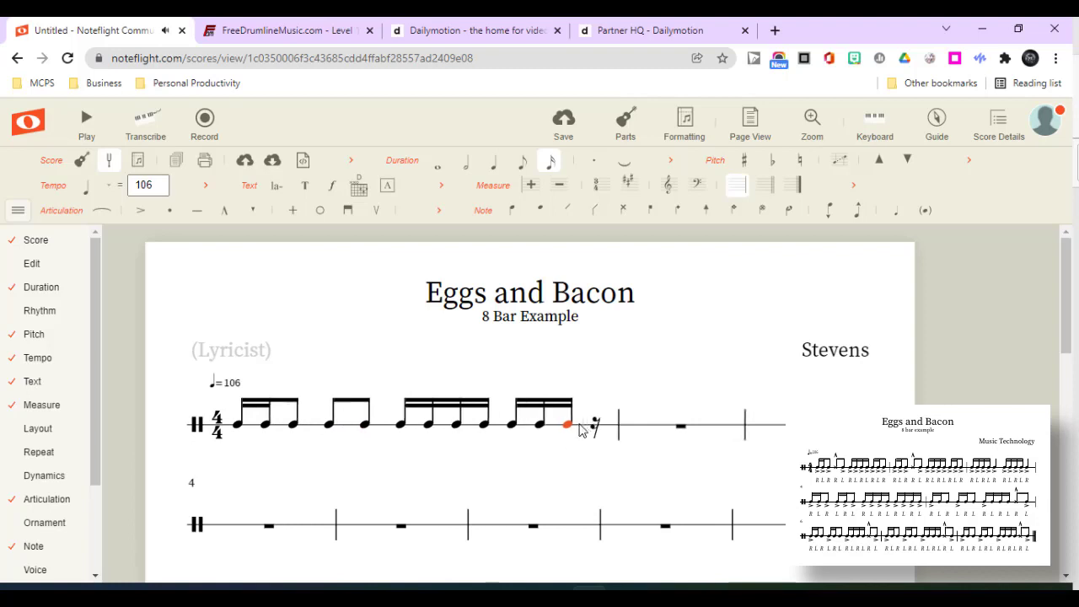
Change the last note of measure 1 to an eighth note to fill the measure
{"action": "left_click", "coordinate": [522, 162]}
{"action": "left_click", "coordinate": [506, 374]}
{"action": "left_click", "coordinate": [622, 467]}
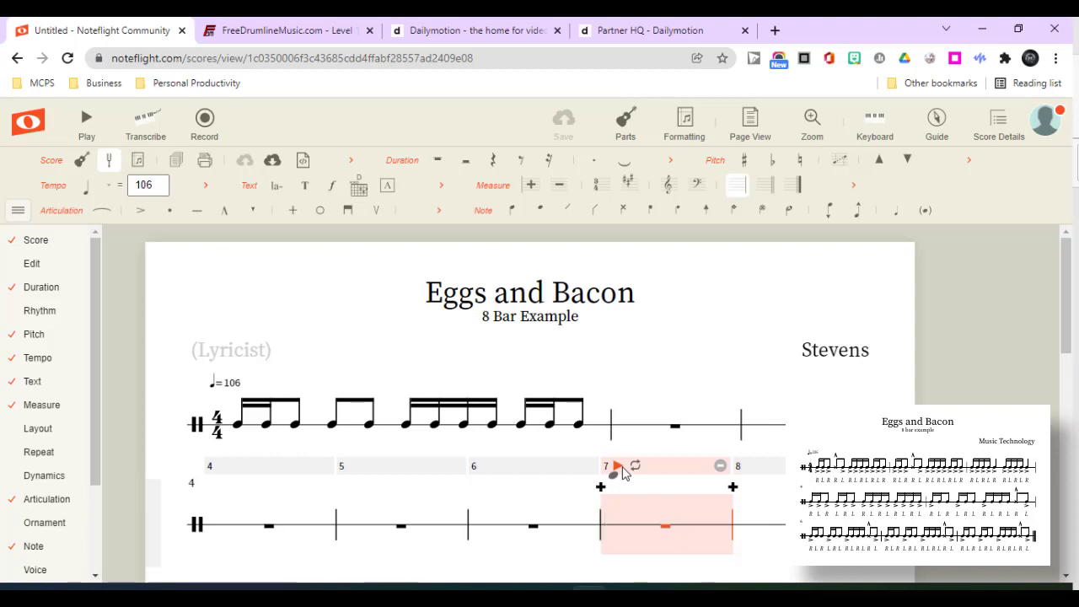
Play back measure 1 to check its rhythm, and stop playback
{"action": "left_click", "coordinate": [334, 430]}
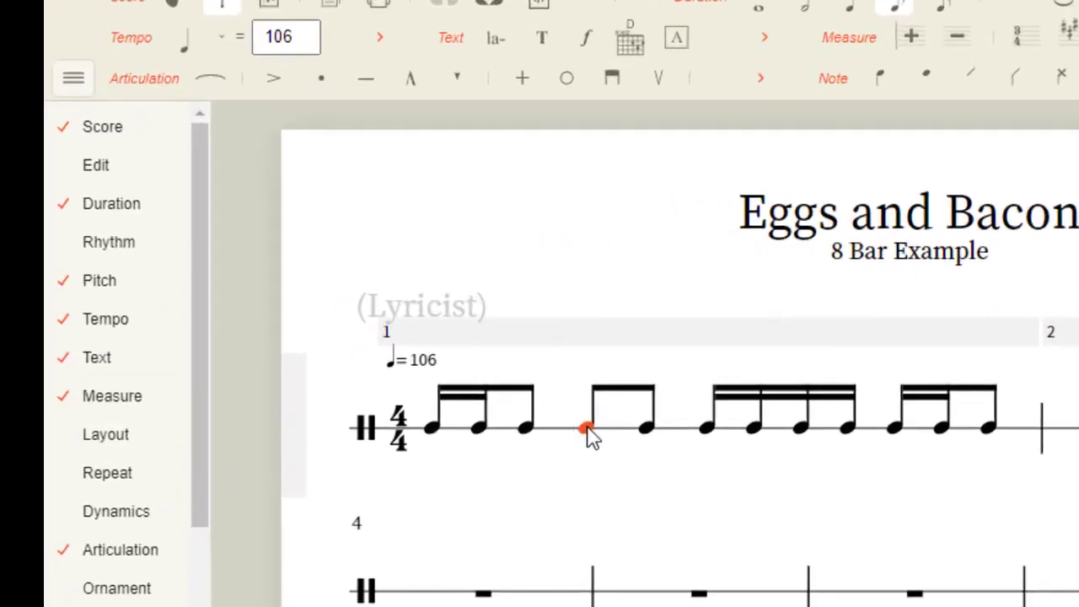
{"action": "left_click", "coordinate": [418, 421]}
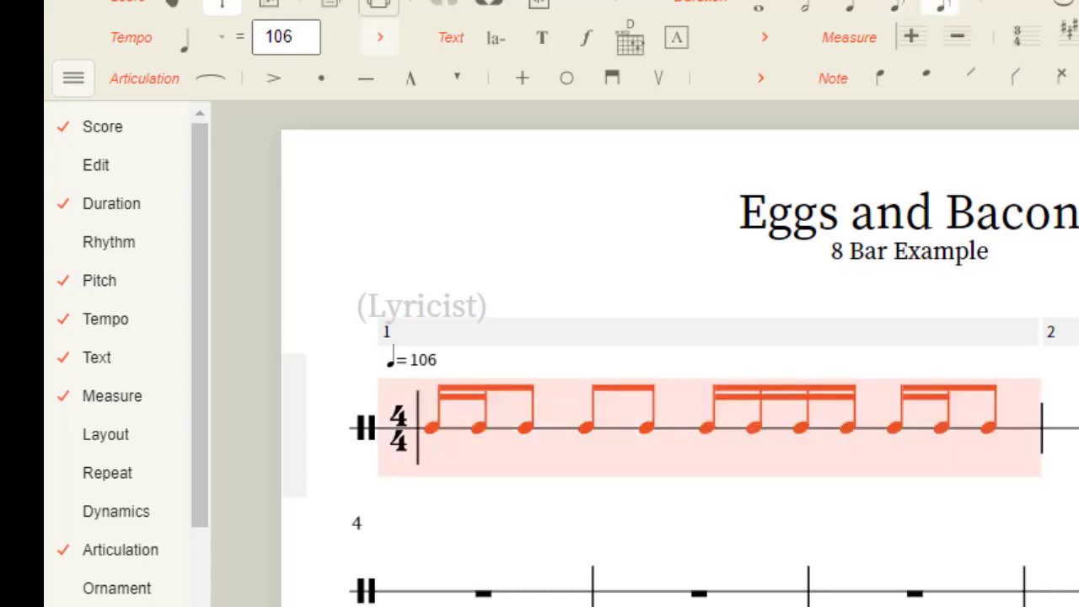
{"action": "key", "text": "space"}
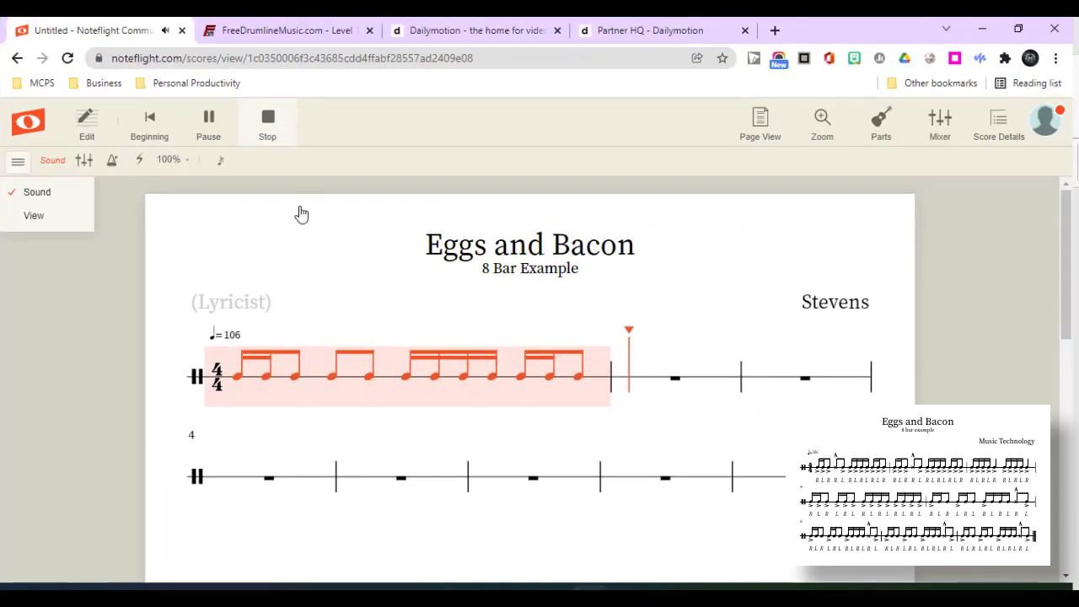
{"action": "left_click", "coordinate": [267, 125]}
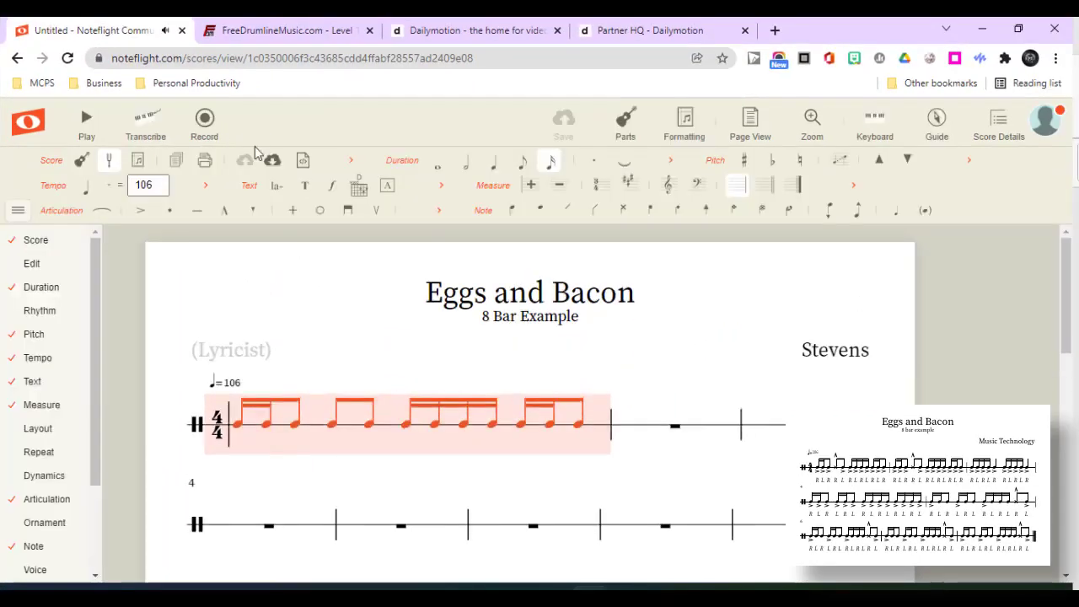
Give the first note on beat 2 of measure 1 a Cross notehead and undo the stray note below it
{"action": "left_click", "coordinate": [331, 426]}
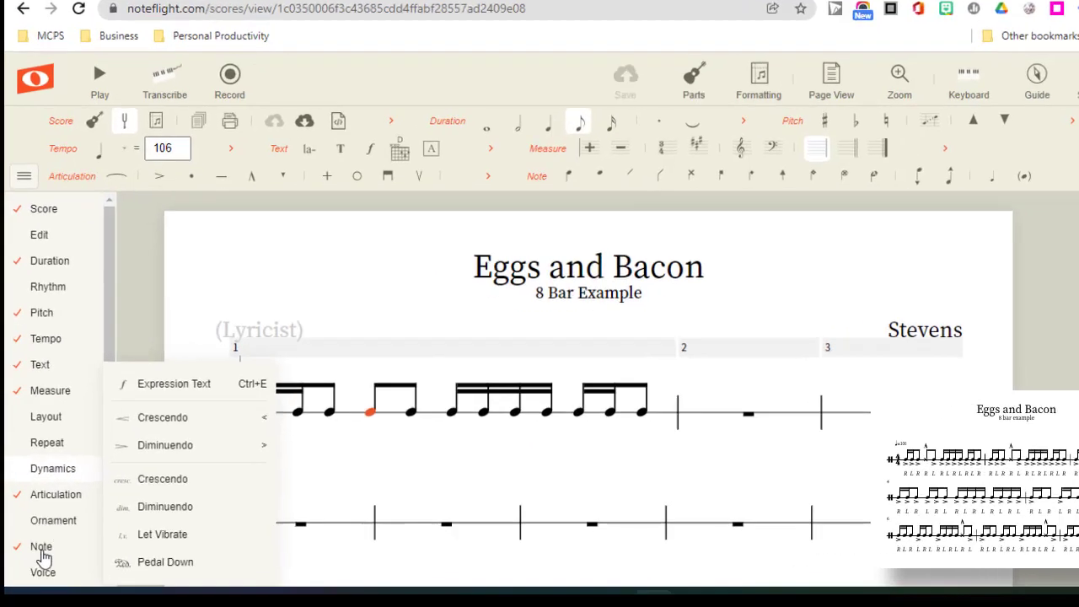
{"action": "mouse_move", "coordinate": [44, 556]}
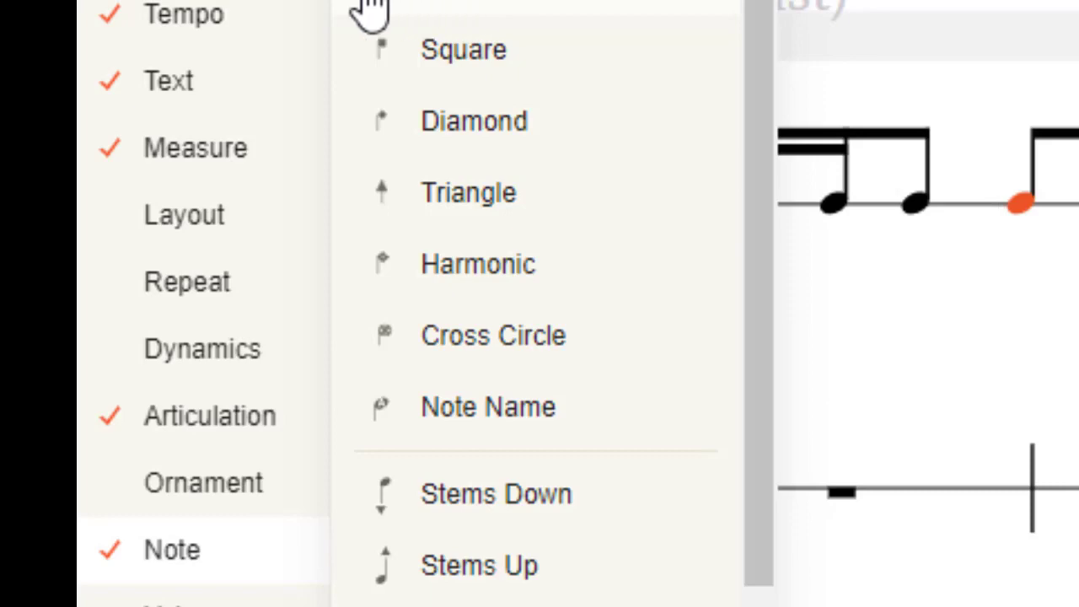
{"action": "left_click", "coordinate": [439, 8]}
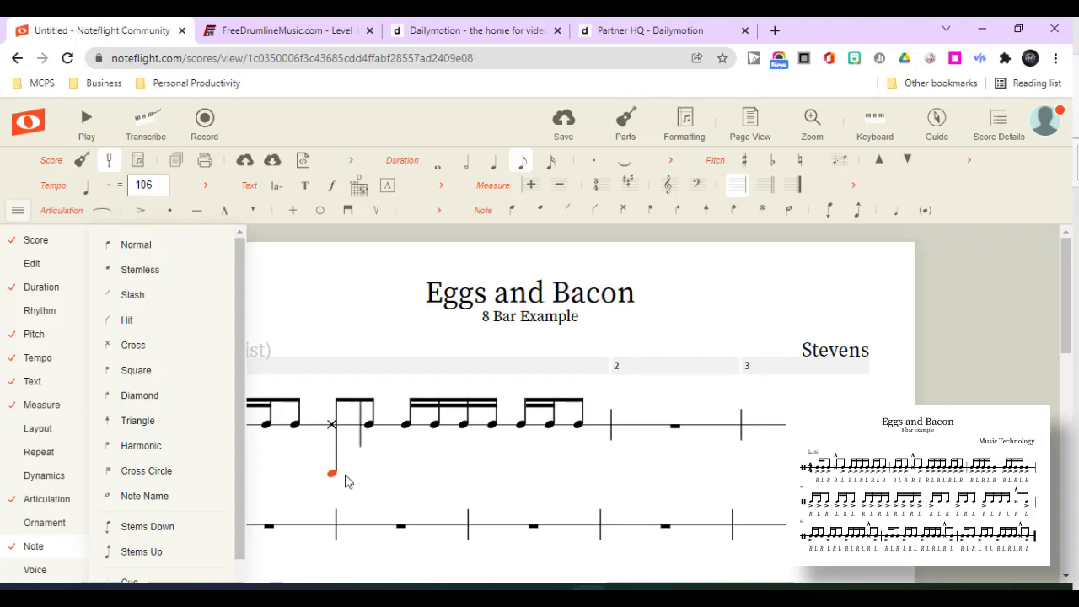
{"action": "key", "text": "ctrl+z"}
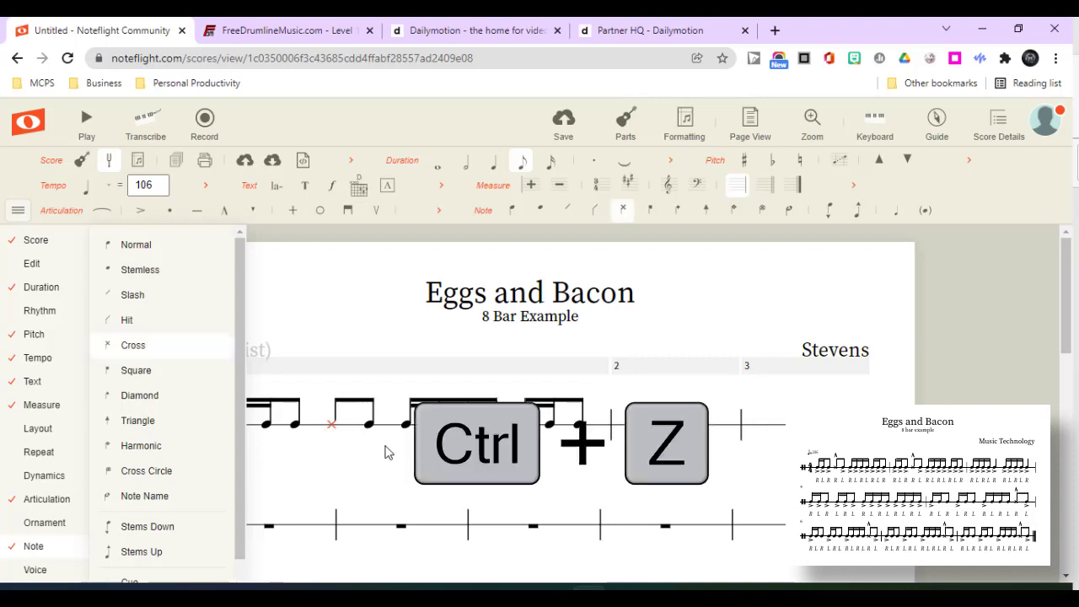
{"action": "left_click", "coordinate": [381, 330]}
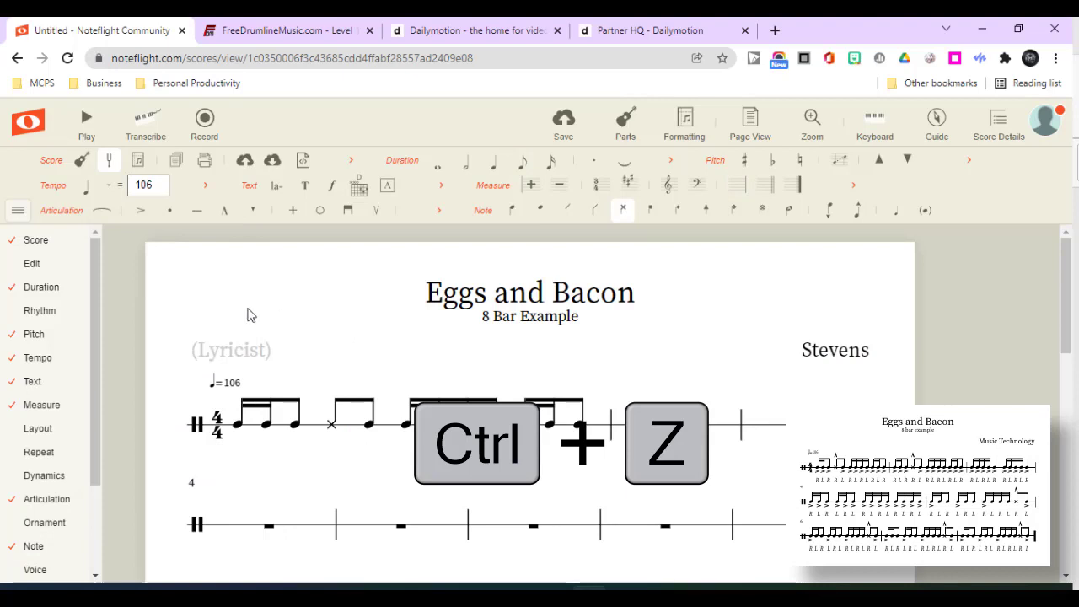
Play back measure 1 to hear the cross note, and return to editing
{"action": "double_click", "coordinate": [221, 426]}
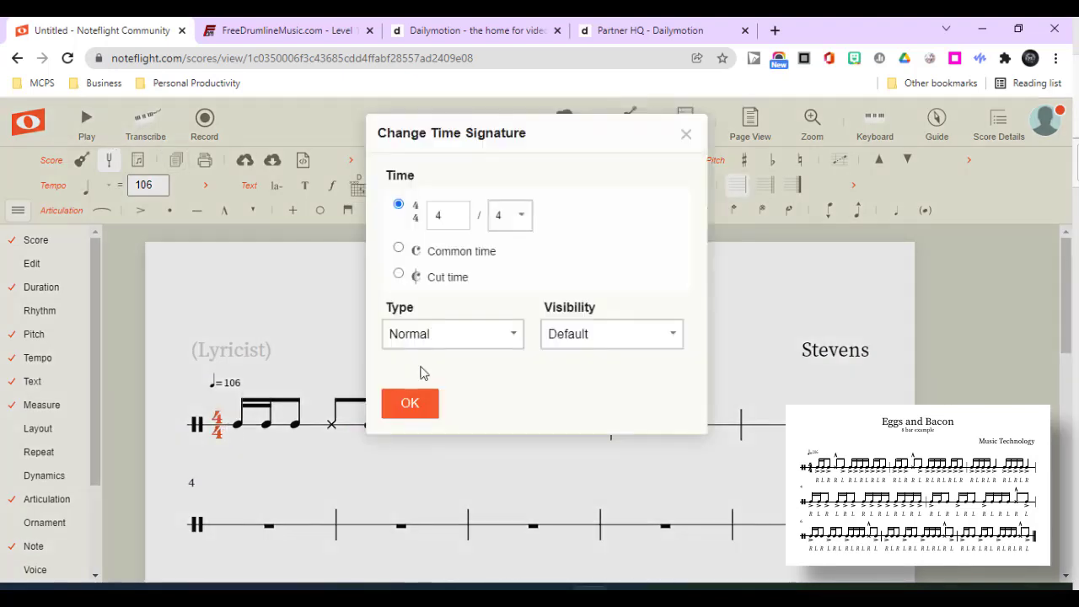
{"action": "left_click", "coordinate": [410, 403]}
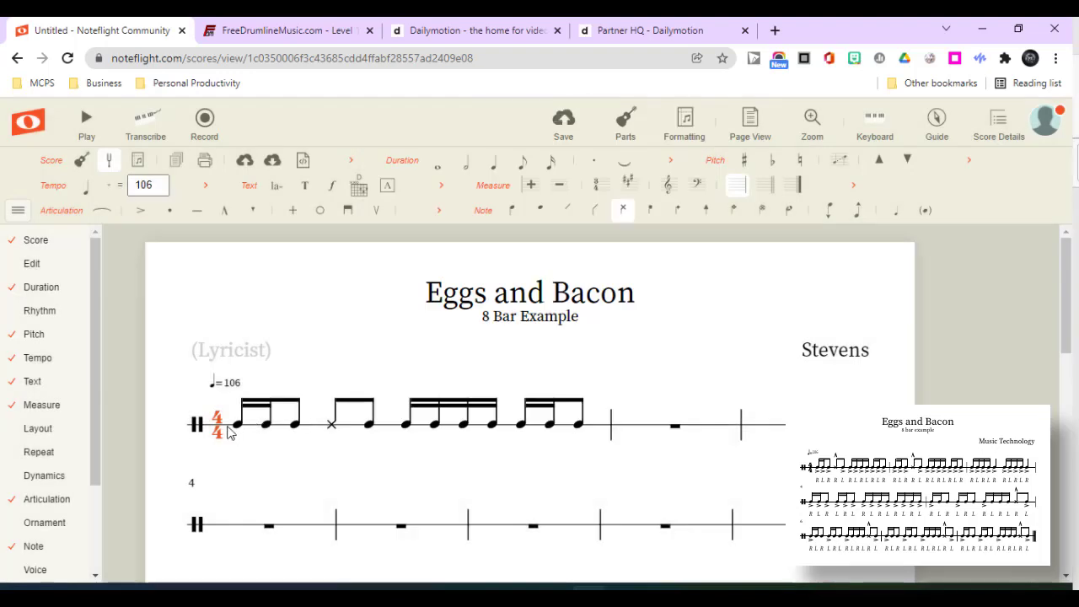
{"action": "left_click", "coordinate": [230, 431]}
{"action": "key", "text": "space"}
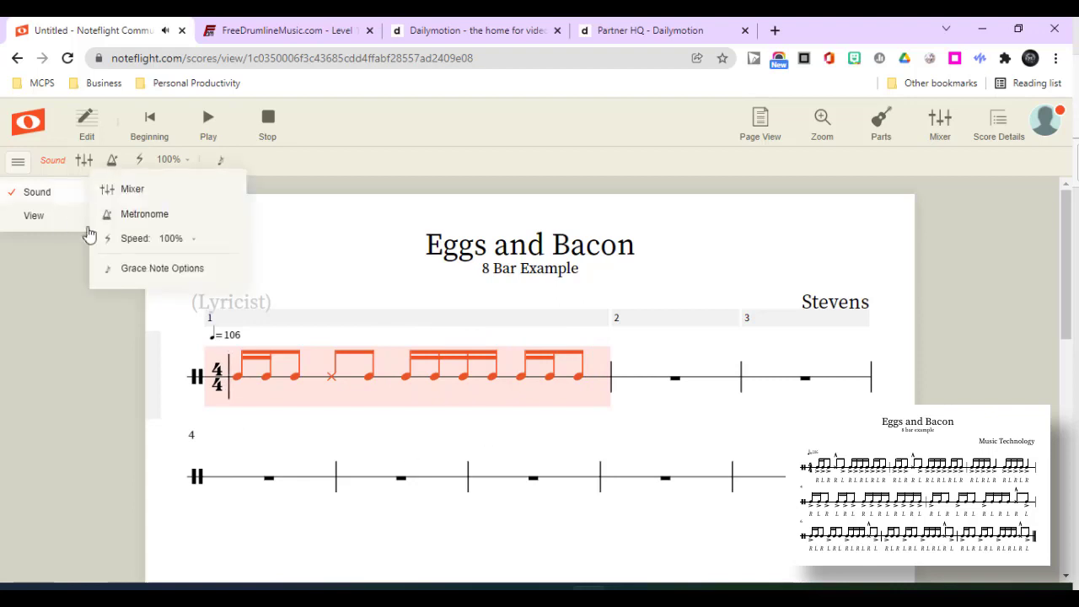
{"action": "left_click", "coordinate": [358, 250]}
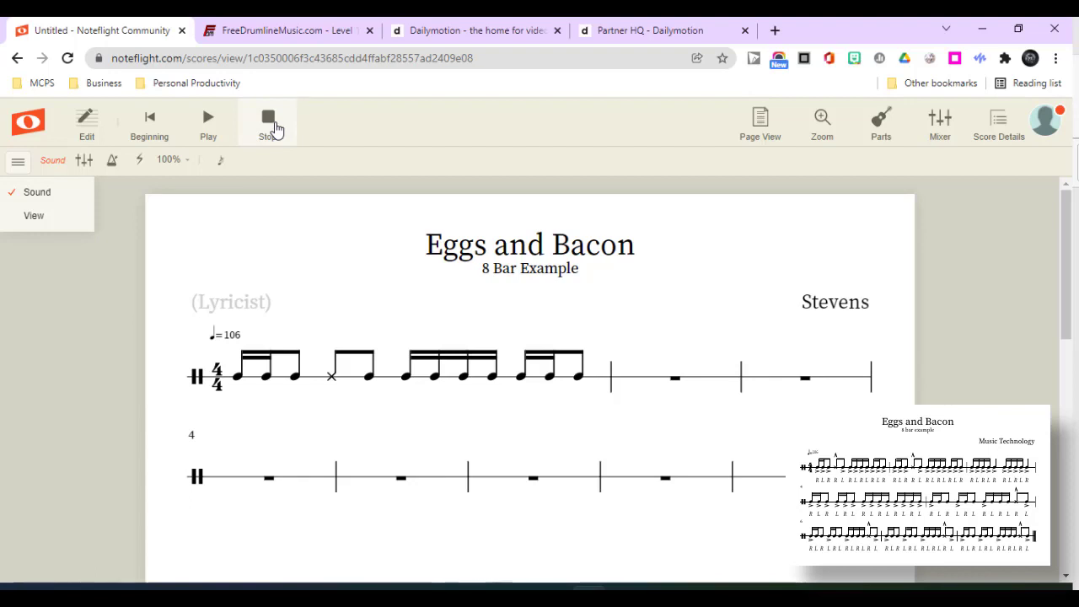
{"action": "left_click", "coordinate": [268, 122]}
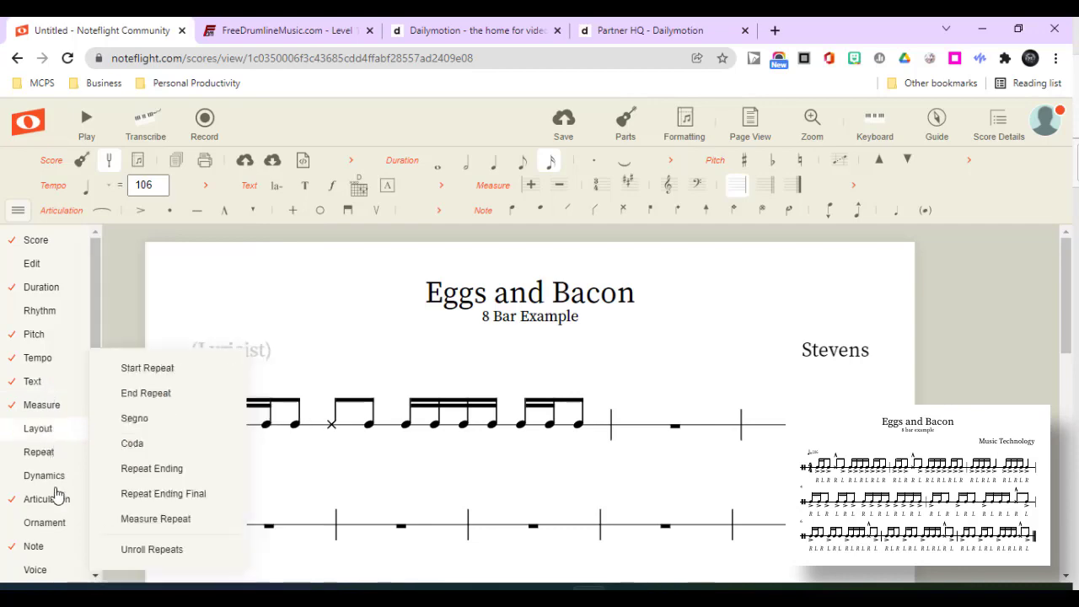
Add an Accent to each of the first three notes of measure 1 and a Strong Accent to the cross note
{"action": "mouse_move", "coordinate": [53, 503]}
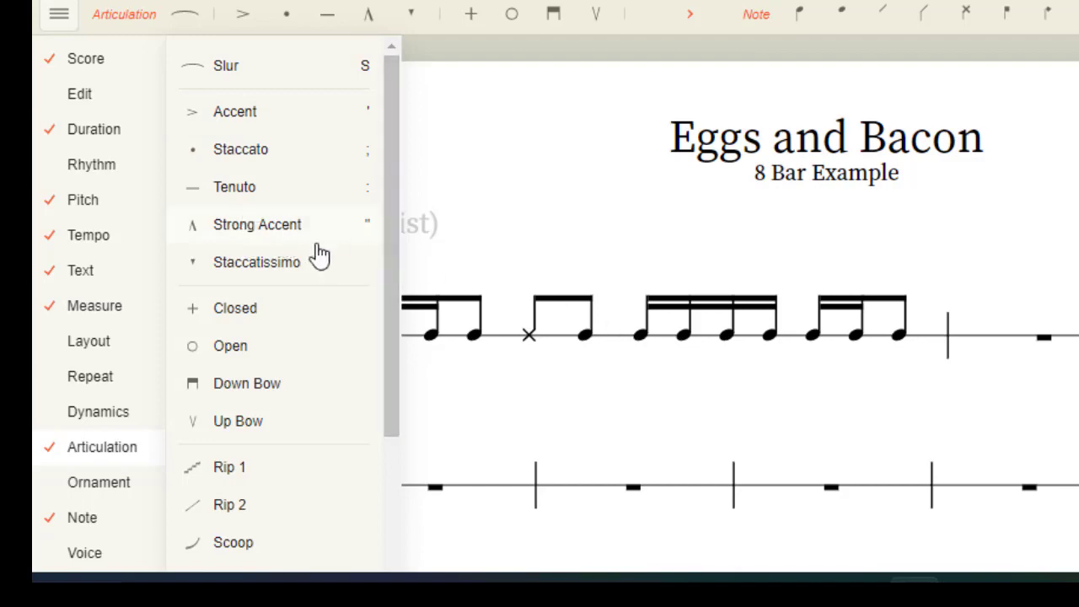
{"action": "left_click", "coordinate": [474, 408]}
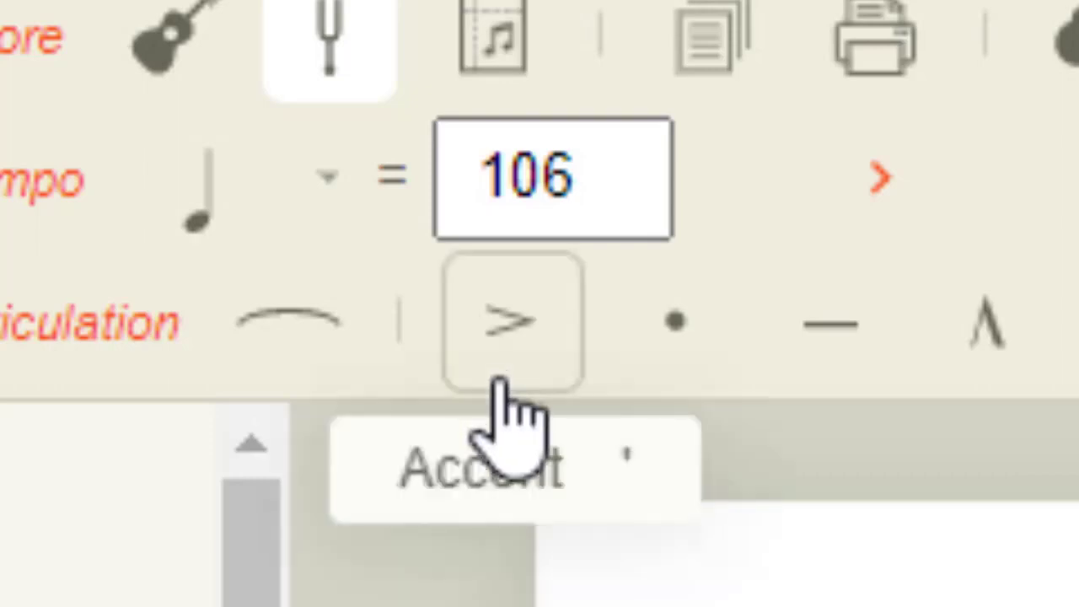
{"action": "key", "text": "ctrl+apostrophe"}
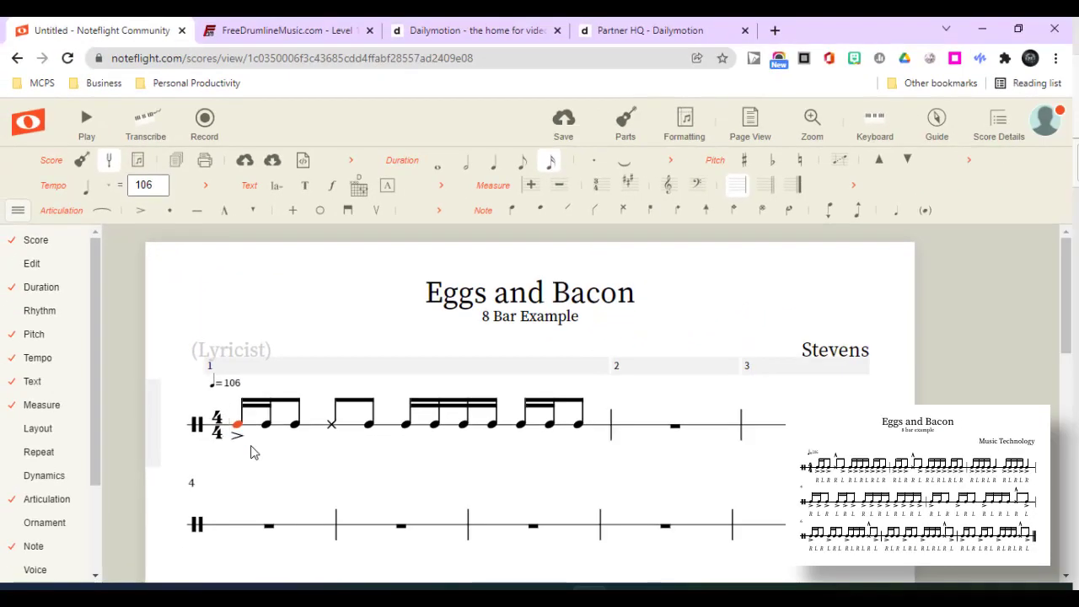
{"action": "key", "text": "ctrl+apostrophe"}
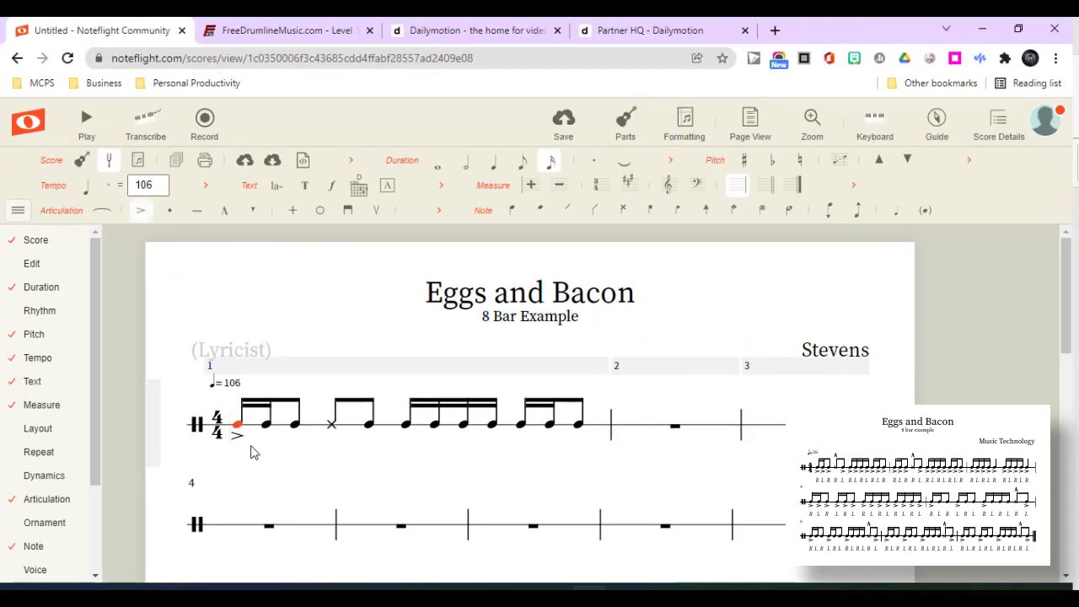
{"action": "key", "text": "Right"}
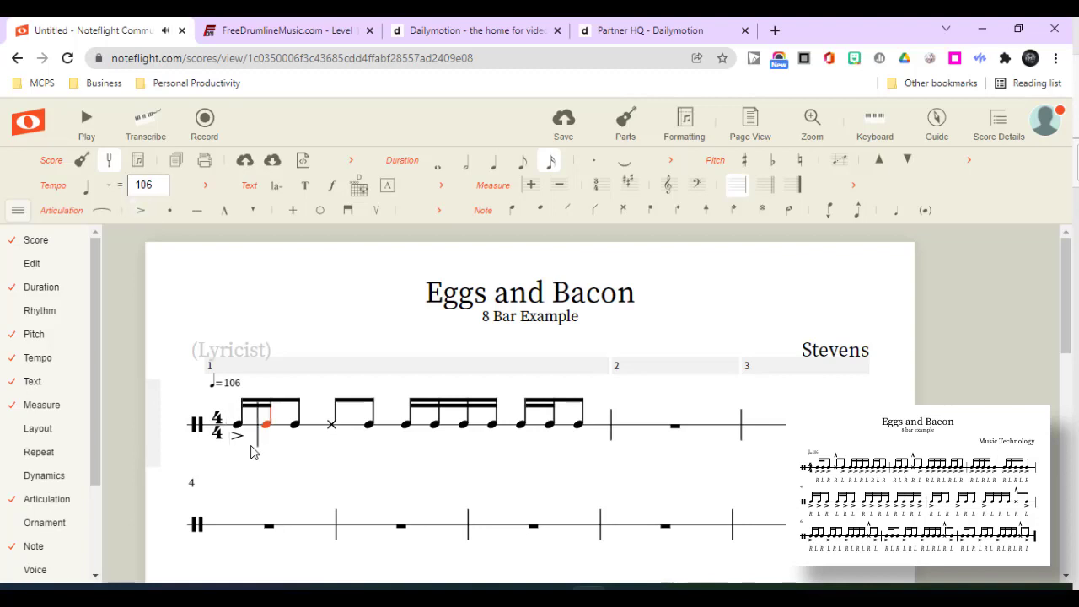
{"action": "key", "text": "ctrl+apostrophe"}
{"action": "key", "text": "Right"}
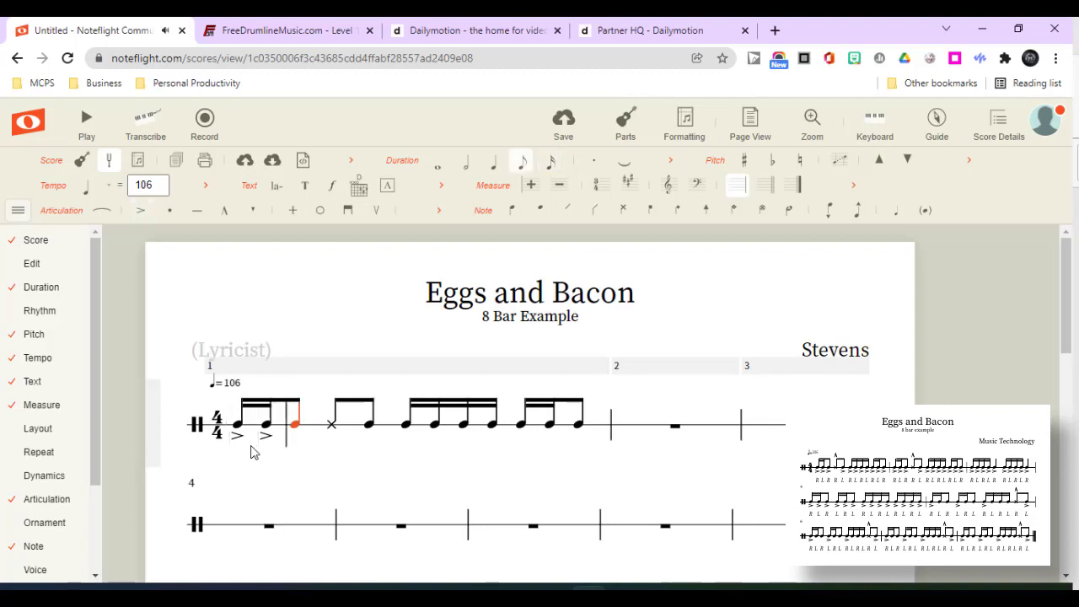
{"action": "key", "text": "ctrl+apostrophe"}
{"action": "key", "text": "Right"}
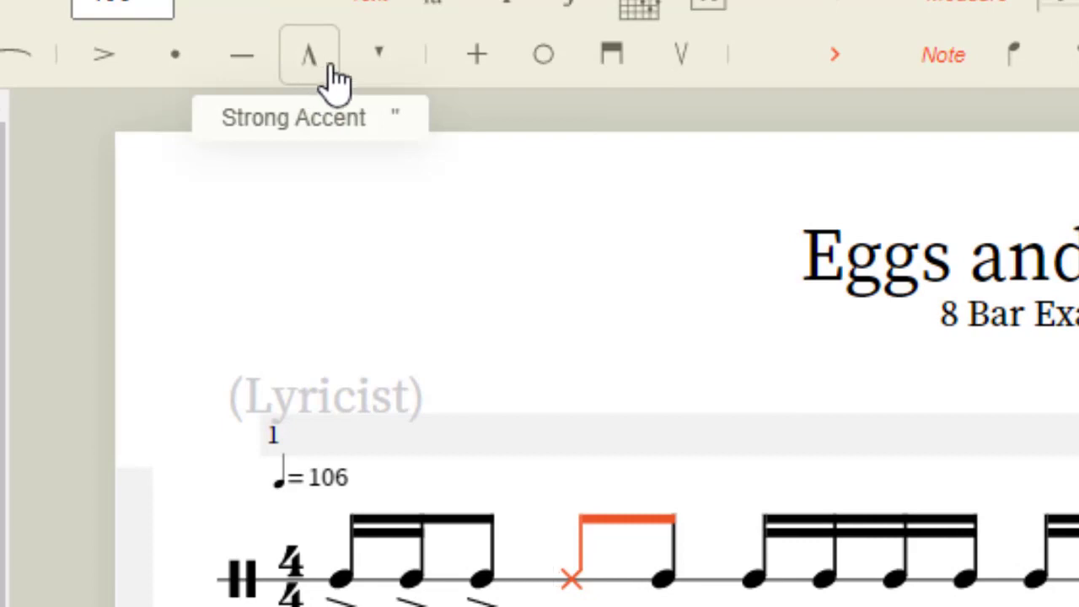
{"action": "key", "text": "ctrl+shift+apostrophe"}
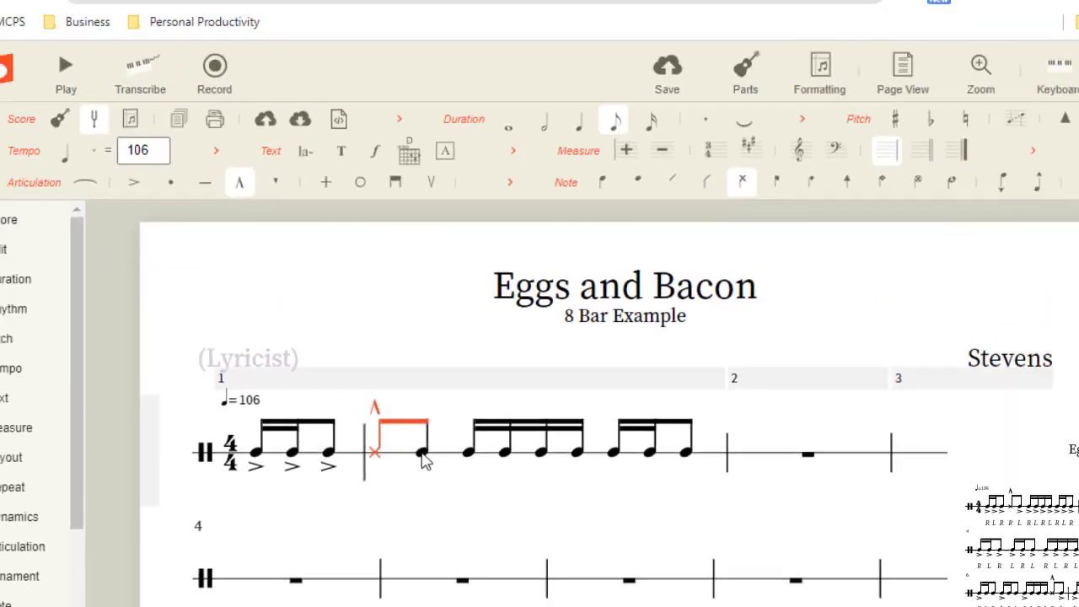
Add an Accent to the second eighth note on beat 2 and to all four sixteenth notes on beat 3
{"action": "left_click", "coordinate": [639, 567]}
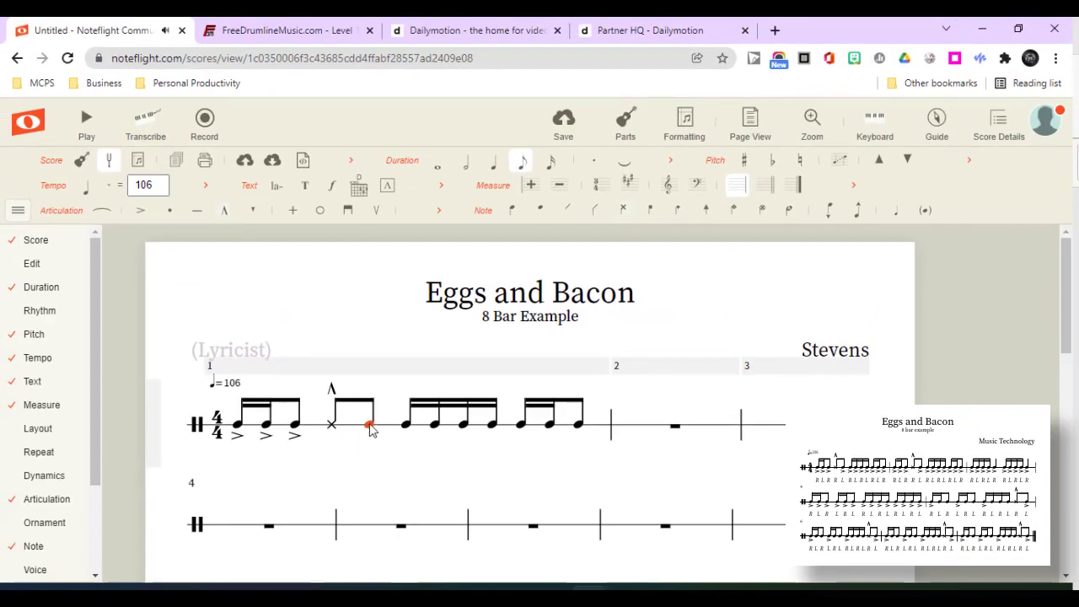
{"action": "key", "text": "Right"}
{"action": "key", "text": "Right"}
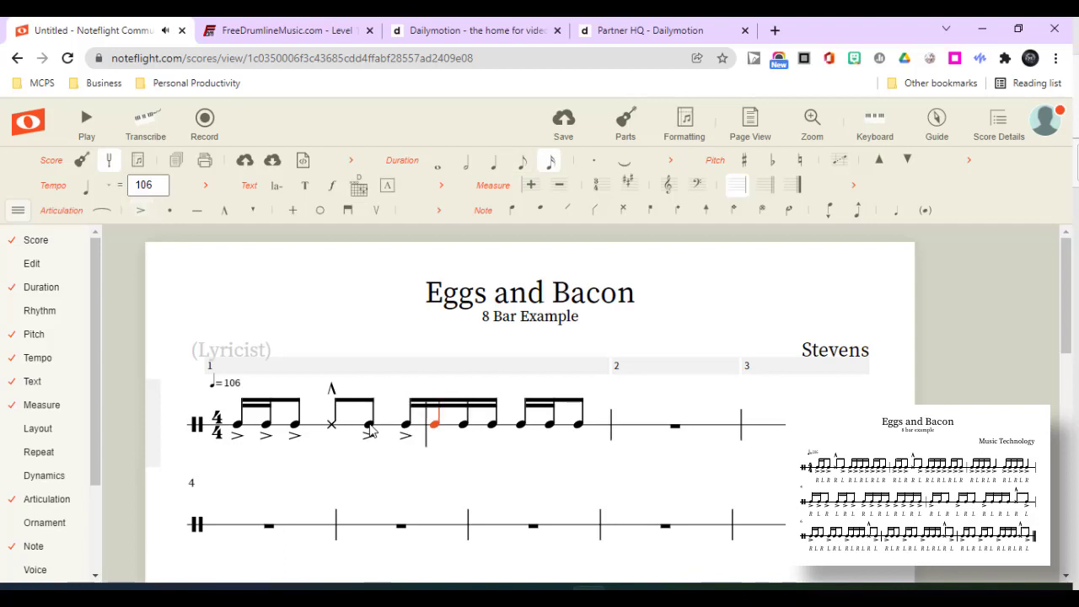
{"action": "key", "text": "shift+period"}
{"action": "key", "text": "Right"}
{"action": "key", "text": "shift+period"}
{"action": "key", "text": "Right"}
{"action": "key", "text": "shift+period"}
{"action": "key", "text": "Right"}
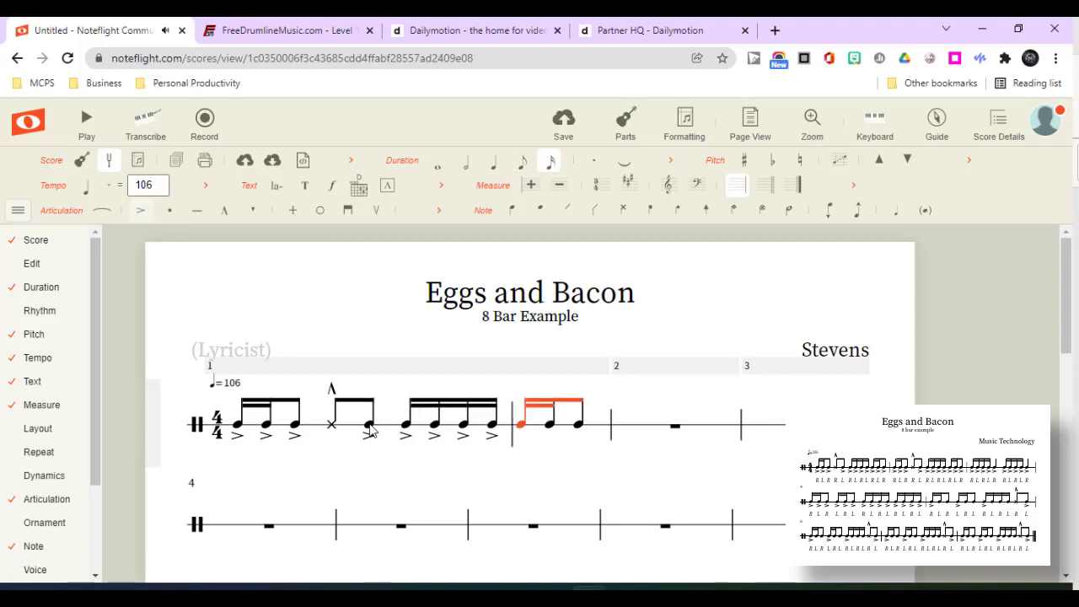
Add an Accent to each of the three notes on beat 4 of measure 1 and save the score
{"action": "key", "text": "shift+period"}
{"action": "key", "text": "Right"}
{"action": "key", "text": "shift+period"}
{"action": "key", "text": "Right"}
{"action": "key", "text": "shift+period"}
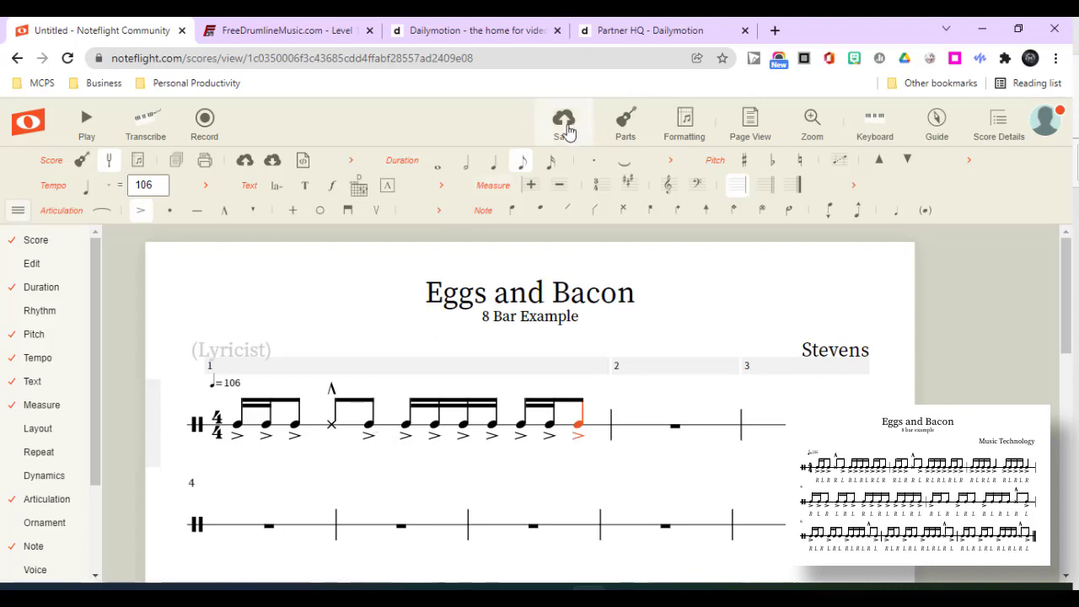
{"action": "left_click", "coordinate": [567, 130]}
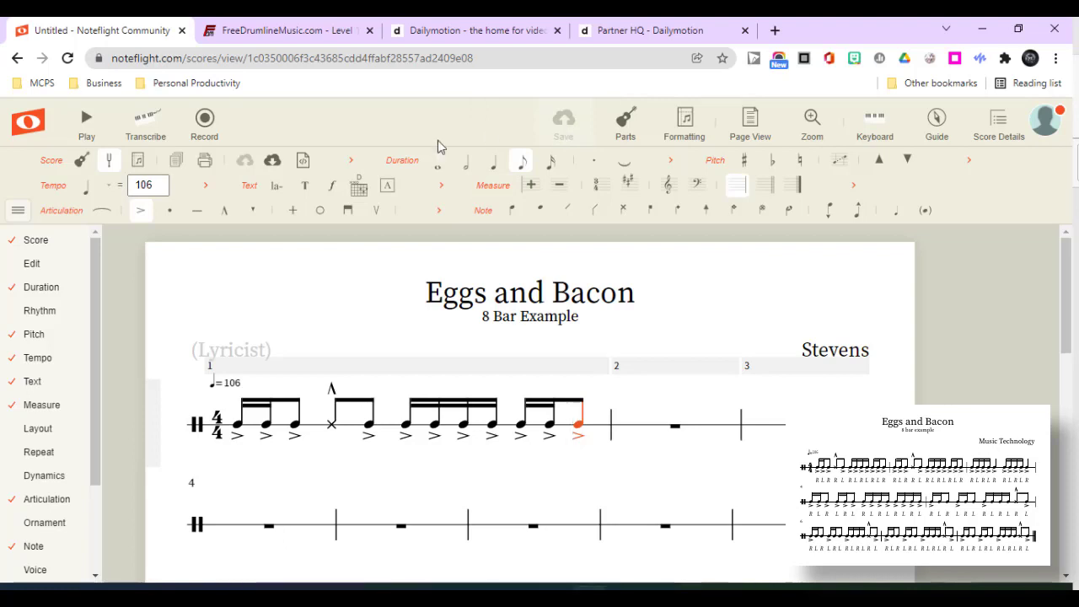
Add the sticking letter "R" as expression text below the first note of measure 1
{"action": "left_click", "coordinate": [239, 426]}
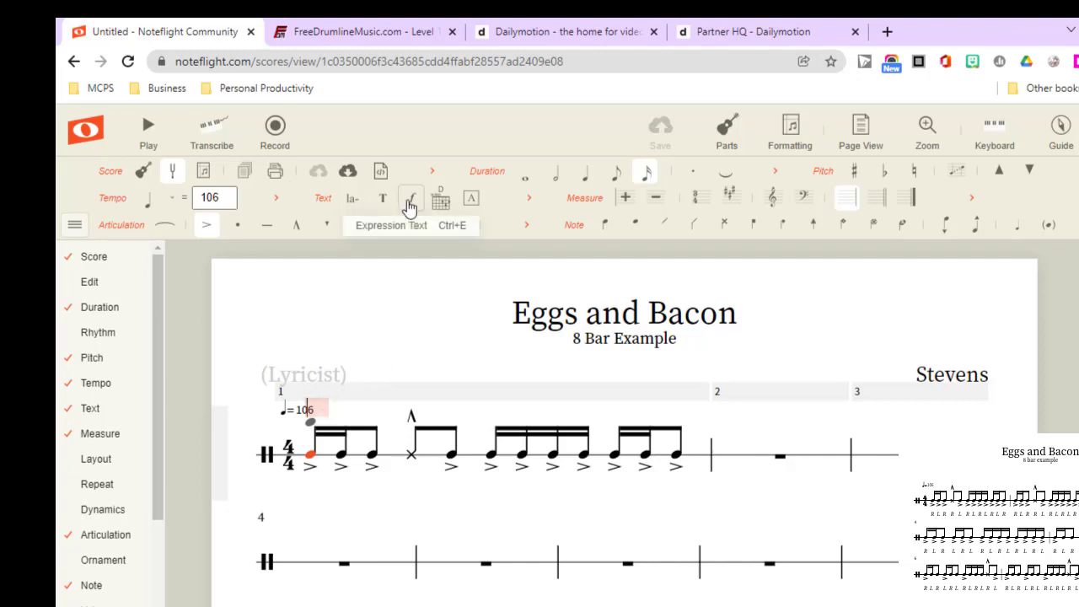
{"action": "left_click", "coordinate": [409, 204]}
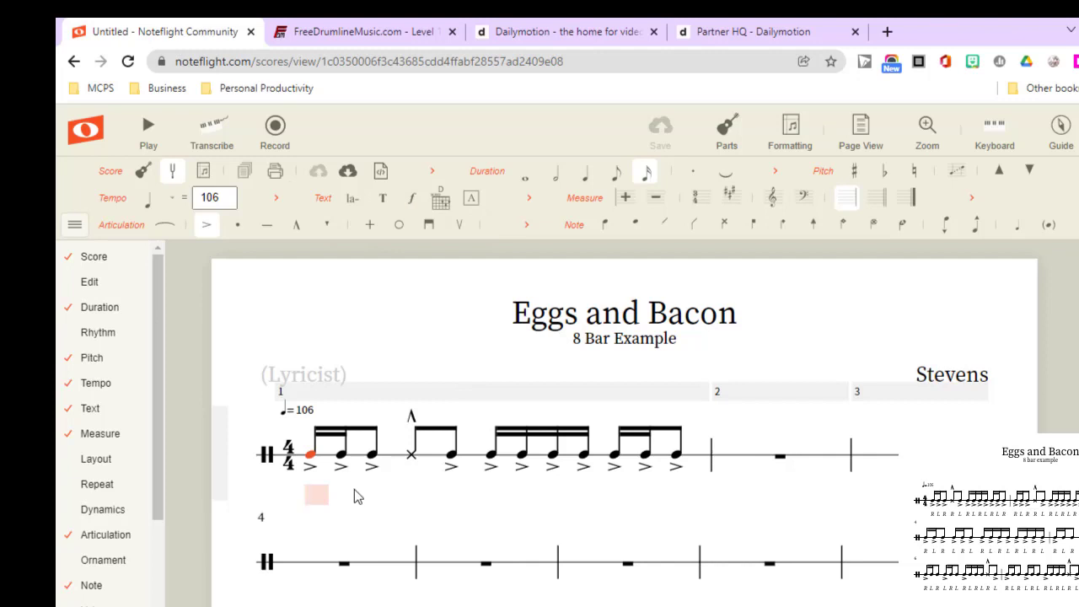
{"action": "type", "text": "R"}
{"action": "left_click", "coordinate": [342, 460]}
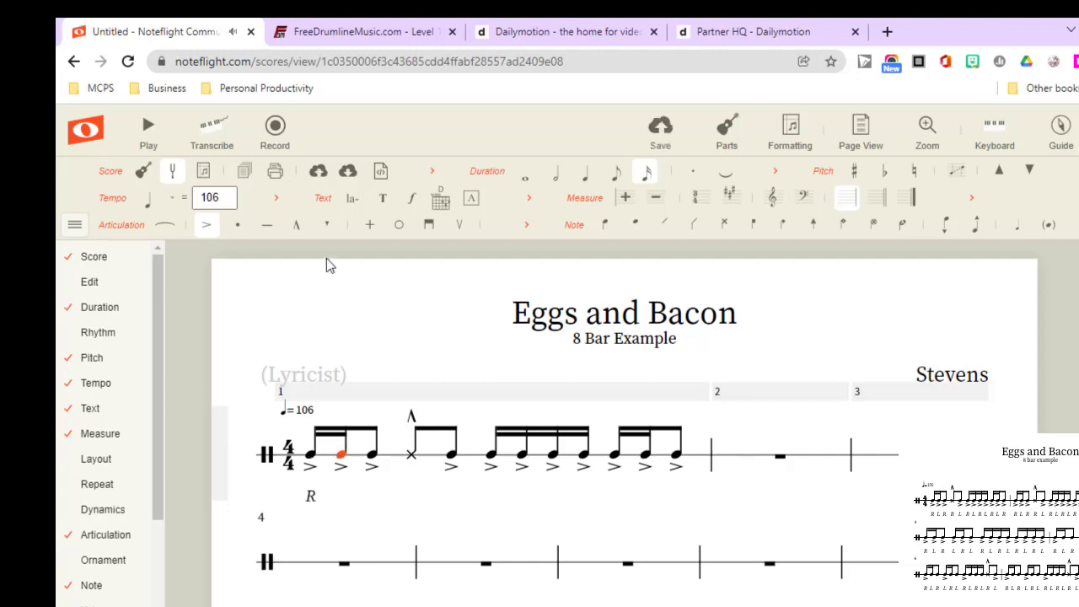
Add the sticking "L" and "R" as expression text below the second and third notes of measure 1
{"action": "left_click", "coordinate": [413, 202]}
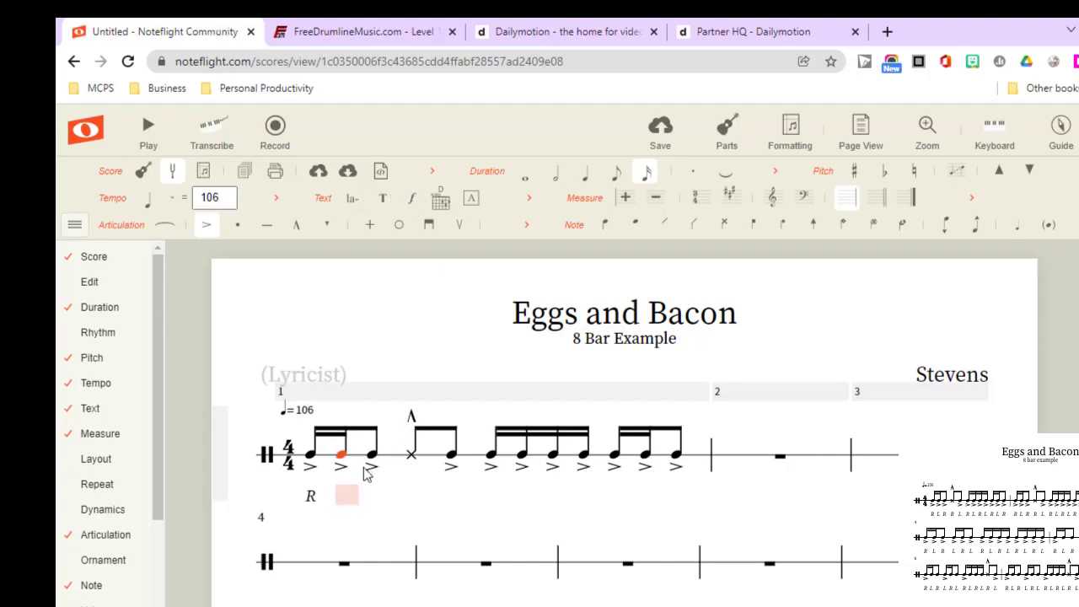
{"action": "type", "text": "L"}
{"action": "left_click", "coordinate": [372, 454]}
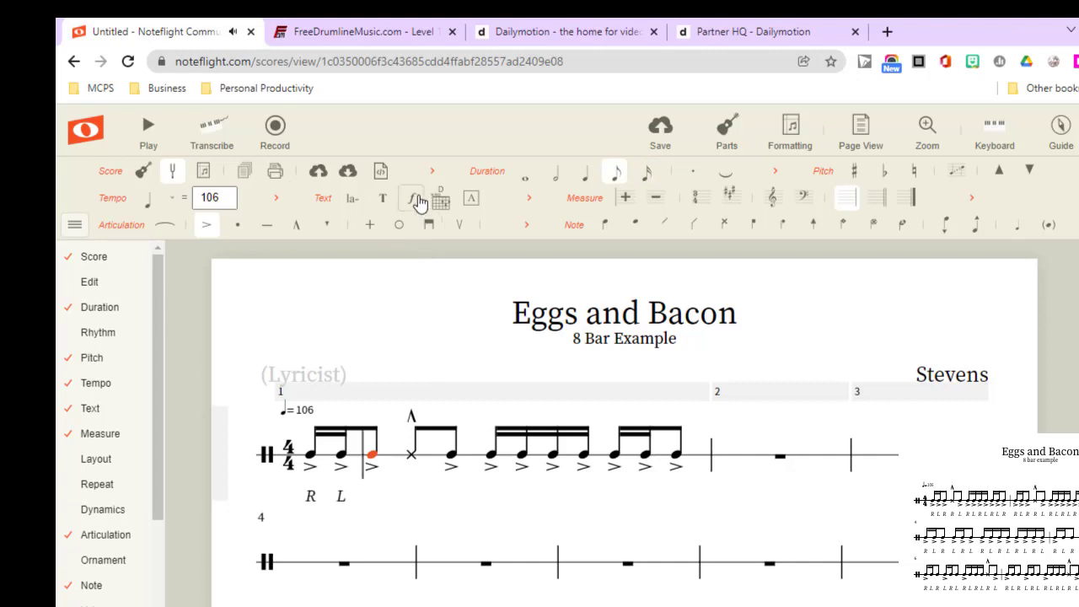
{"action": "left_click", "coordinate": [415, 199]}
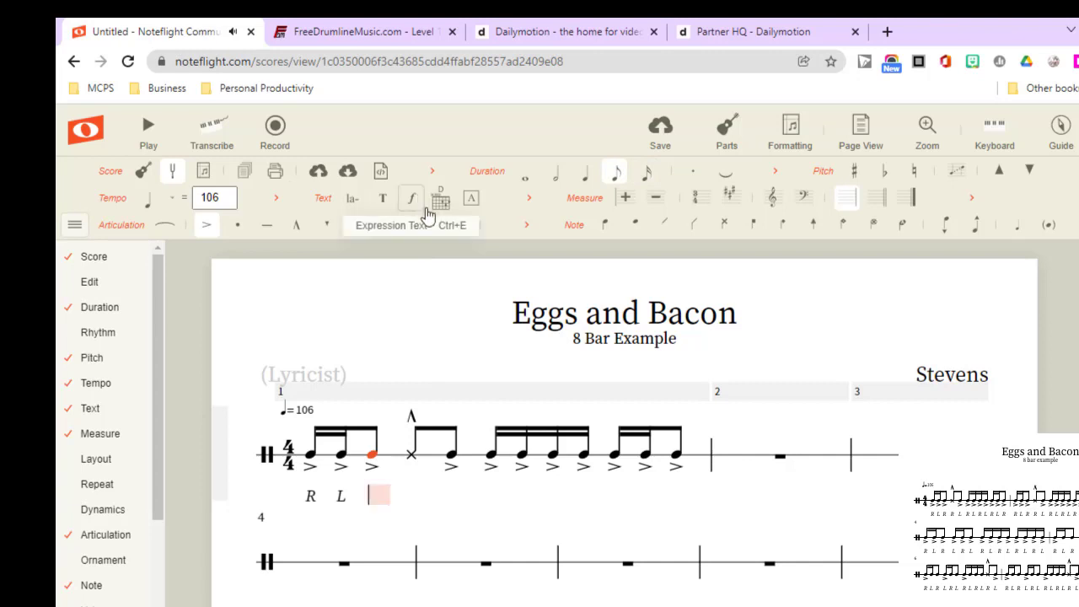
{"action": "type", "text": "R"}
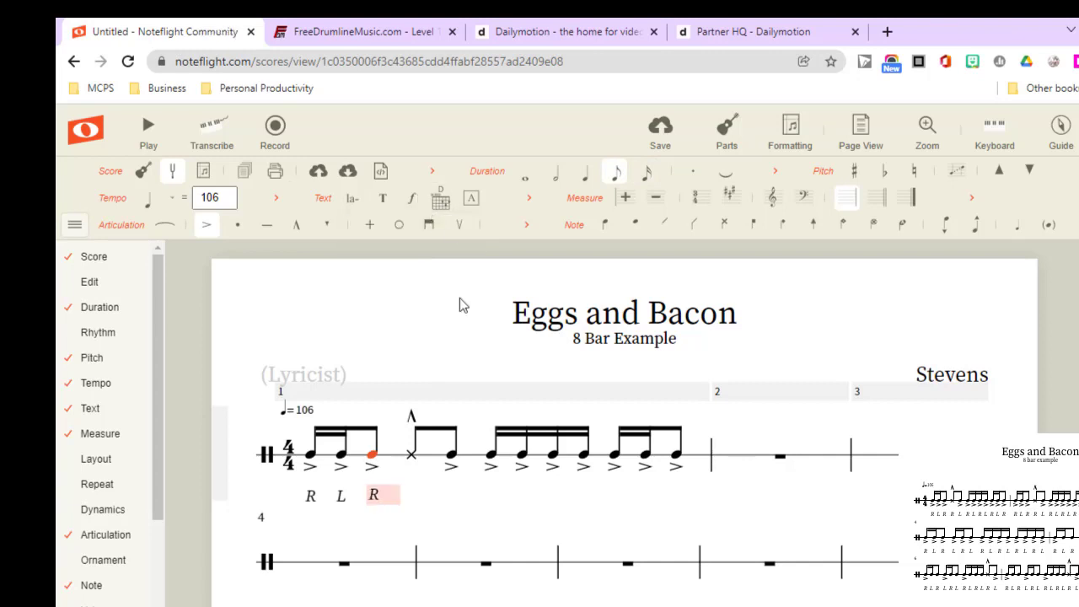
Add the sticking "R" below the cross note and "L" below the eighth note on beat 2 of measure 1
{"action": "left_click", "coordinate": [411, 455]}
{"action": "key", "text": "ctrl+e"}
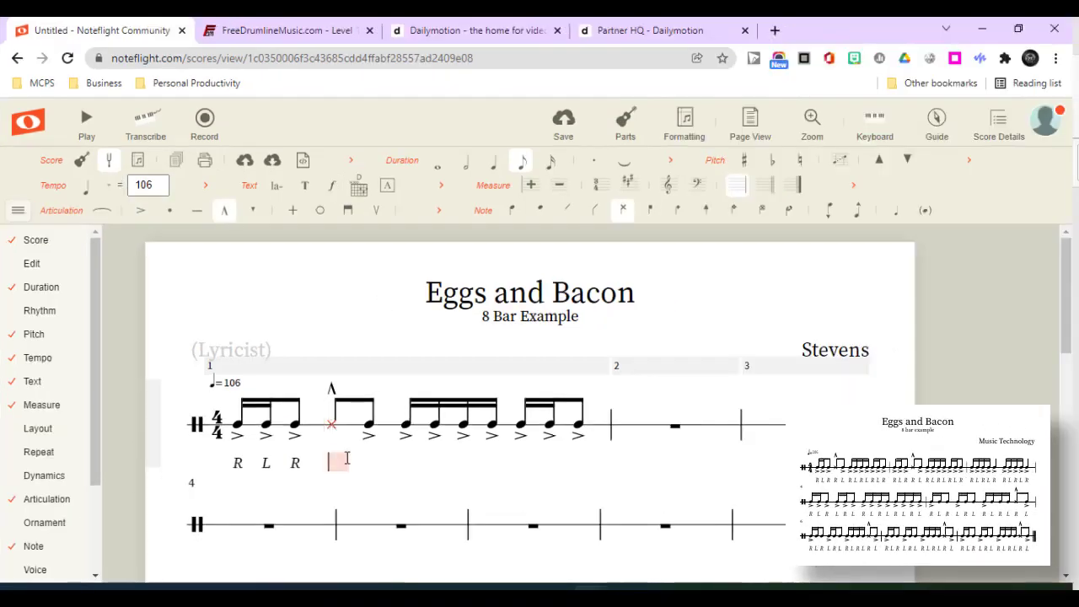
{"action": "type", "text": "R"}
{"action": "left_click", "coordinate": [369, 426]}
{"action": "left_click", "coordinate": [328, 194]}
{"action": "type", "text": "L"}
Add the sticking "R L R L" below the four sixteenth notes on beat 3 of measure 1
{"action": "left_click", "coordinate": [406, 426]}
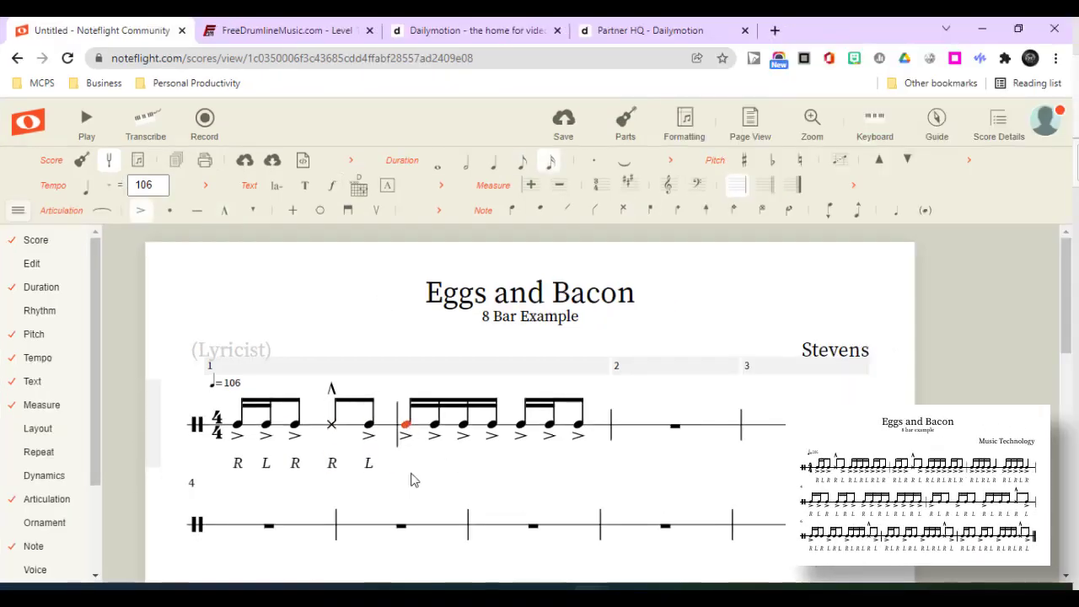
{"action": "left_click", "coordinate": [331, 187]}
{"action": "type", "text": "R"}
{"action": "left_click", "coordinate": [435, 425]}
{"action": "left_click", "coordinate": [331, 186]}
{"action": "type", "text": "L R"}
{"action": "left_click", "coordinate": [332, 186]}
{"action": "type", "text": "L R"}
Add the sticking "R L R" below the three notes on beat 4 of measure 1
{"action": "left_click", "coordinate": [521, 426]}
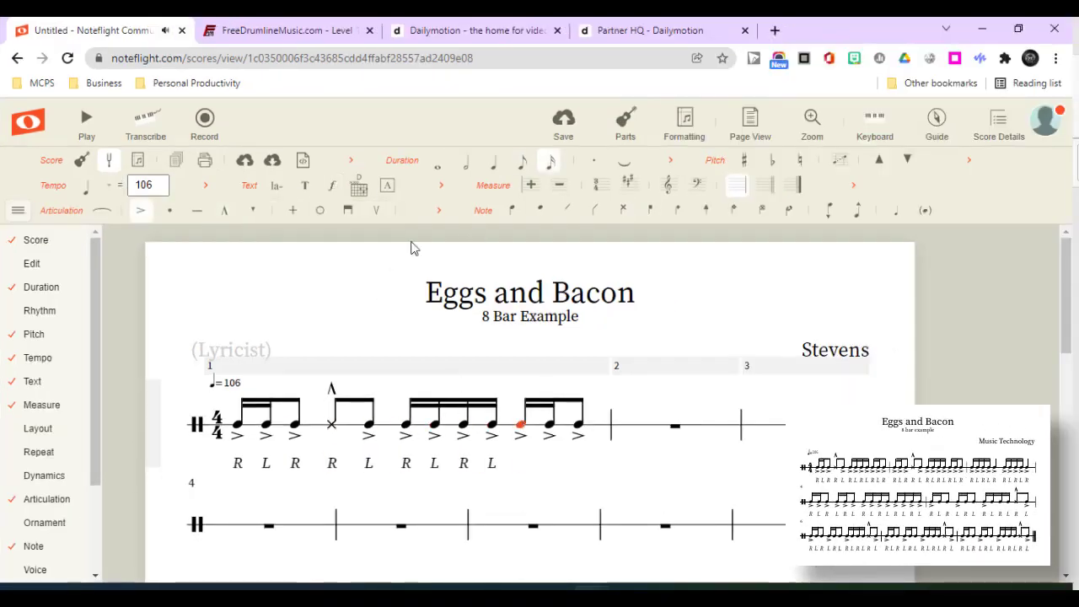
{"action": "left_click", "coordinate": [331, 187]}
{"action": "type", "text": "R"}
{"action": "left_click", "coordinate": [550, 427]}
{"action": "left_click", "coordinate": [331, 186]}
{"action": "type", "text": "L"}
{"action": "type", "text": "R L"}
{"action": "left_click", "coordinate": [666, 514]}
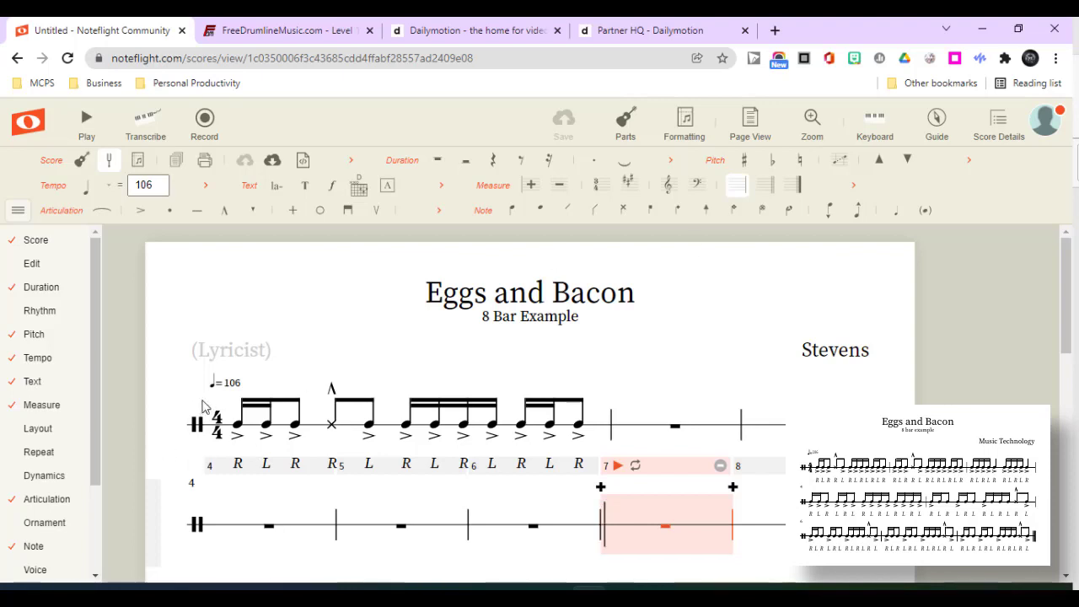
Play back measure 1 from its first note, then stop playback
{"action": "left_click", "coordinate": [234, 407]}
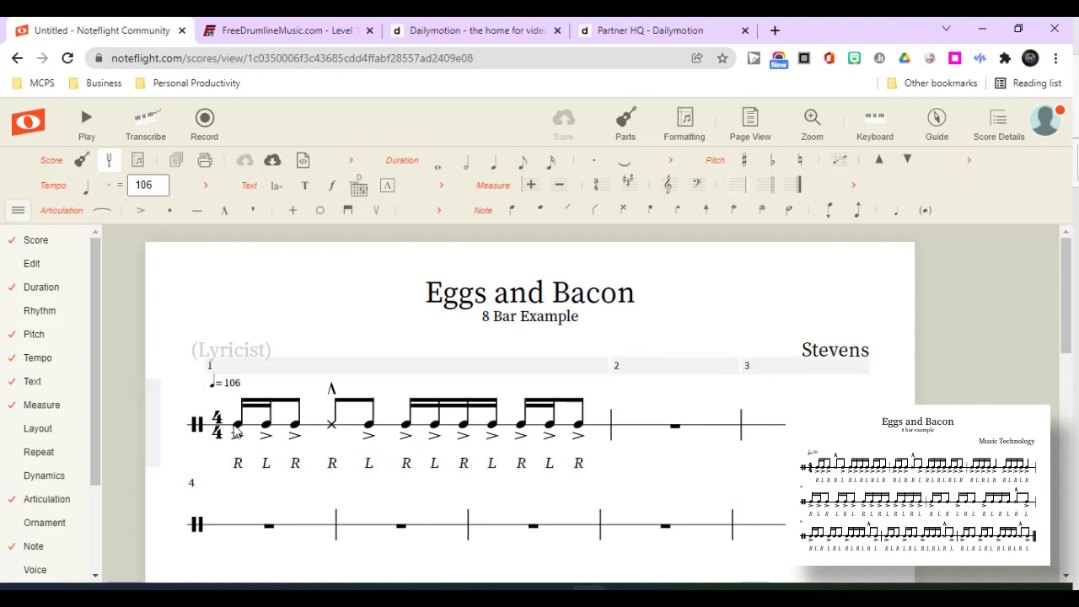
{"action": "left_click", "coordinate": [87, 128]}
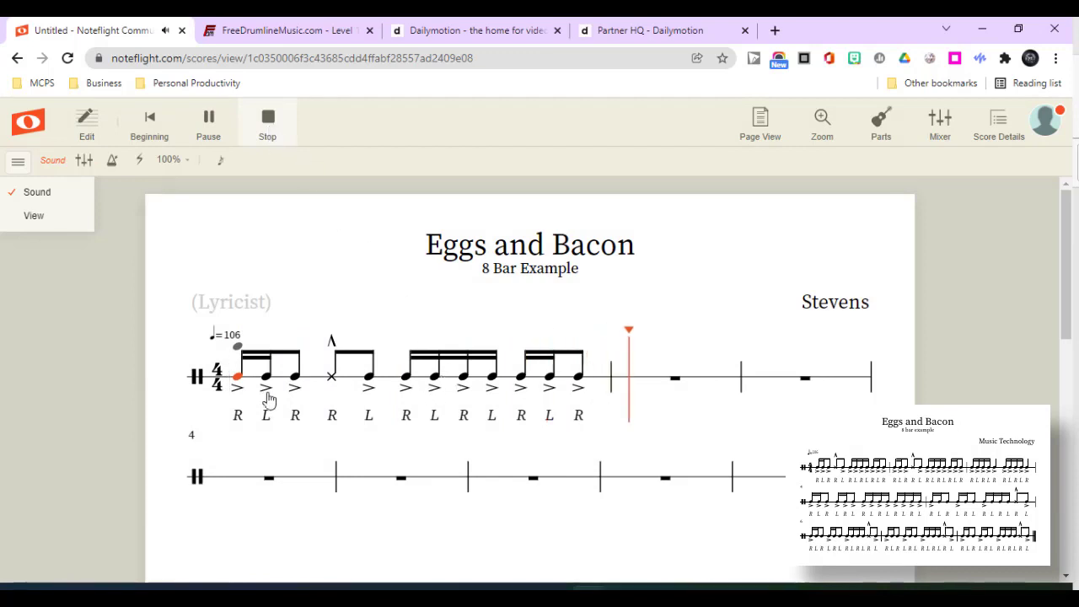
{"action": "key", "text": "space"}
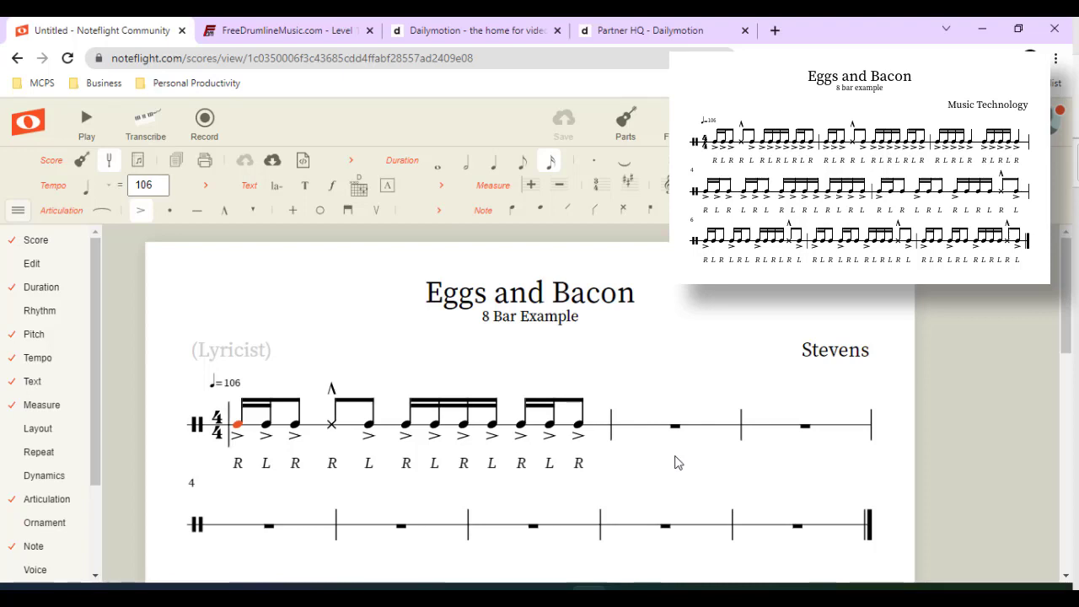
Copy all of measure 1 with its accents and sticking and paste it into measure 2
{"action": "scroll", "coordinate": [599, 398], "scroll_direction": "down", "scroll_amount": 1}
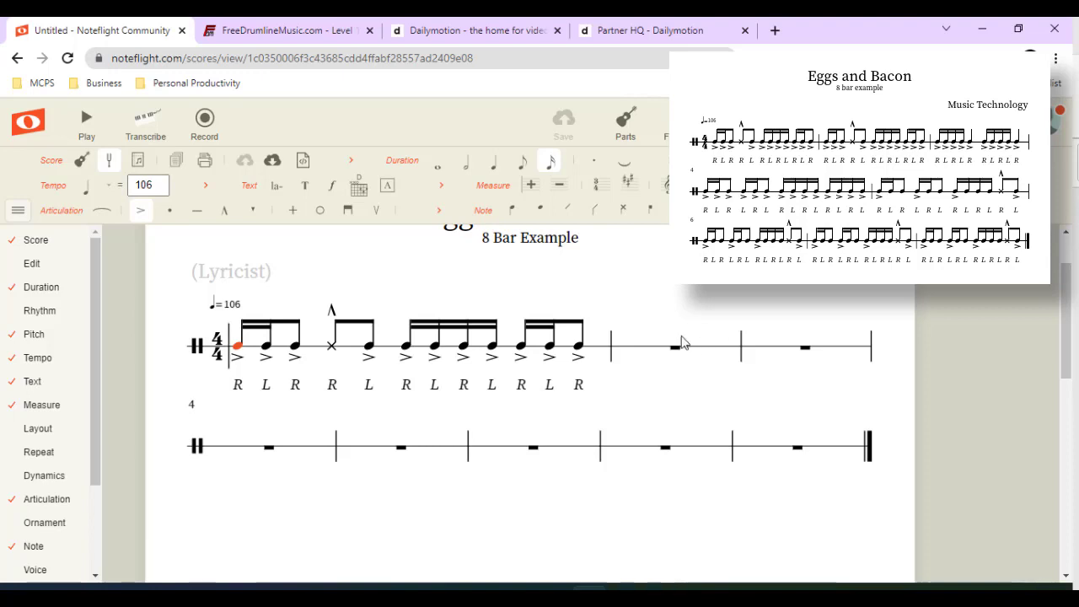
{"action": "left_click", "coordinate": [312, 349]}
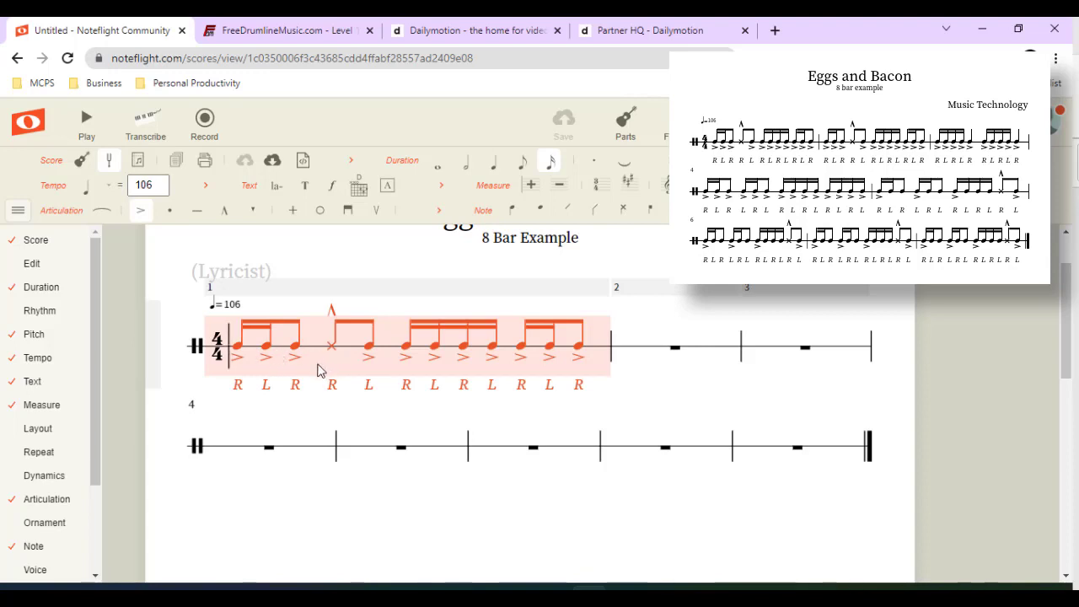
{"action": "key", "text": "ctrl+c"}
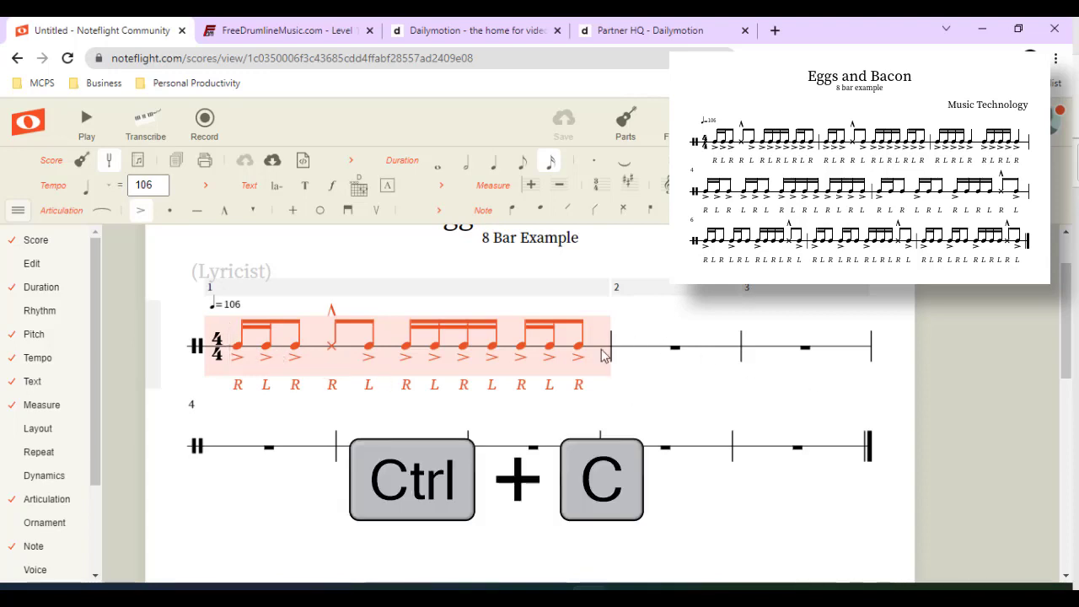
{"action": "left_click", "coordinate": [647, 353]}
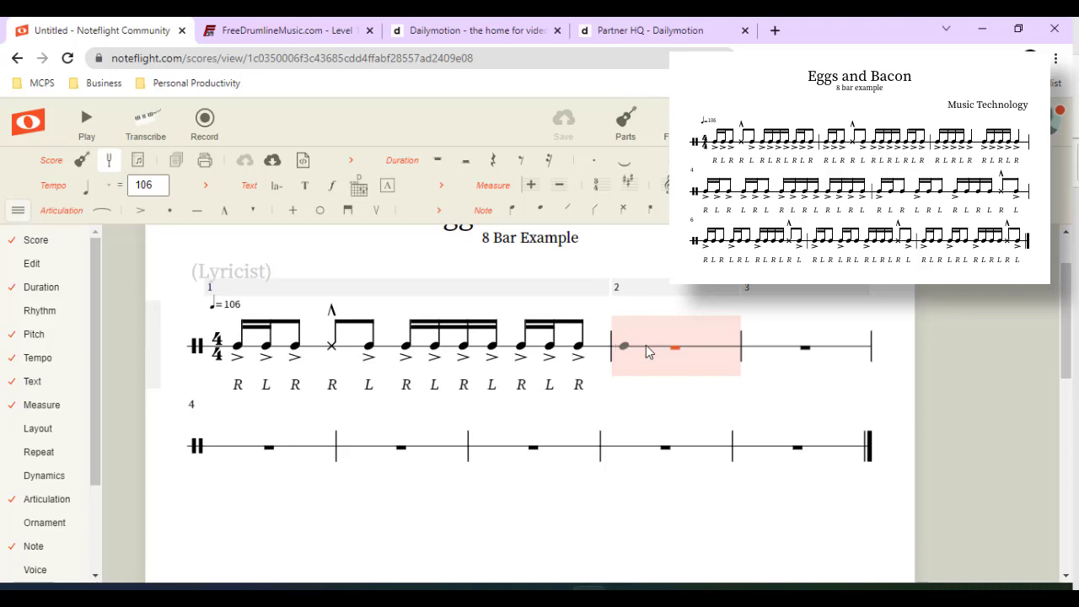
{"action": "key", "text": "ctrl+v"}
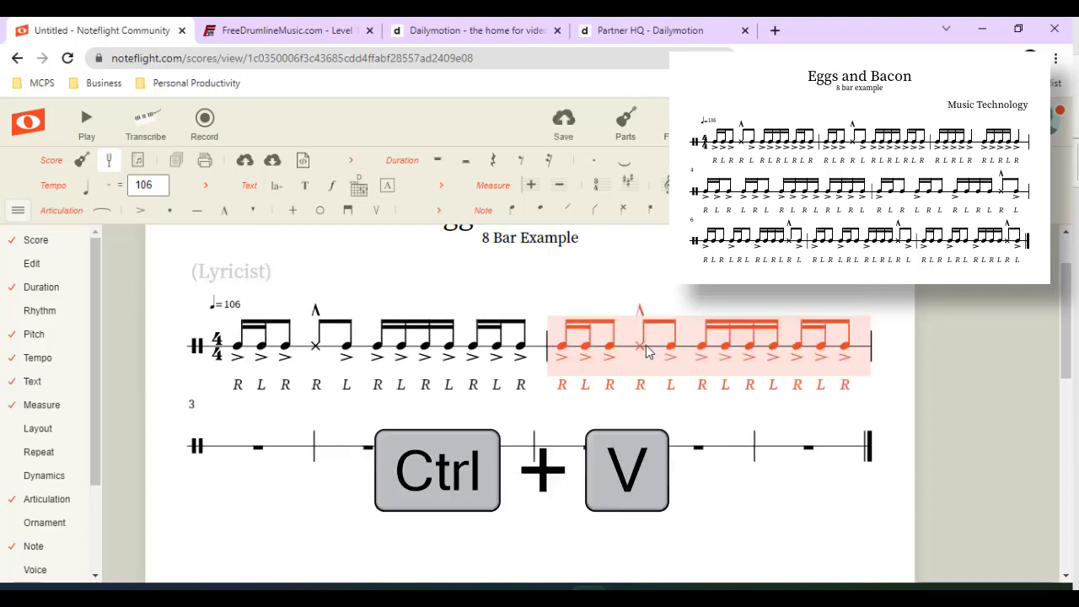
Enter four sixteenth notes and a quarter note on beats 1 and 2 of measure 3
{"action": "left_click", "coordinate": [886, 360]}
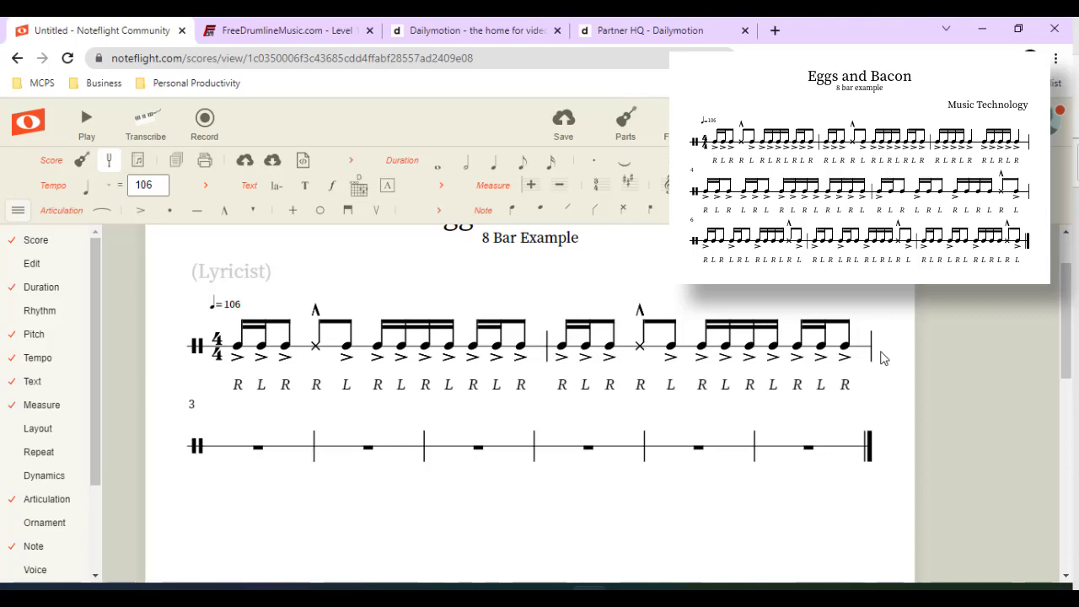
{"action": "left_click", "coordinate": [232, 447]}
{"action": "left_click", "coordinate": [550, 160]}
{"action": "left_click", "coordinate": [240, 447]}
{"action": "left_click", "coordinate": [260, 447]}
{"action": "left_click", "coordinate": [281, 447]}
{"action": "left_click", "coordinate": [300, 447]}
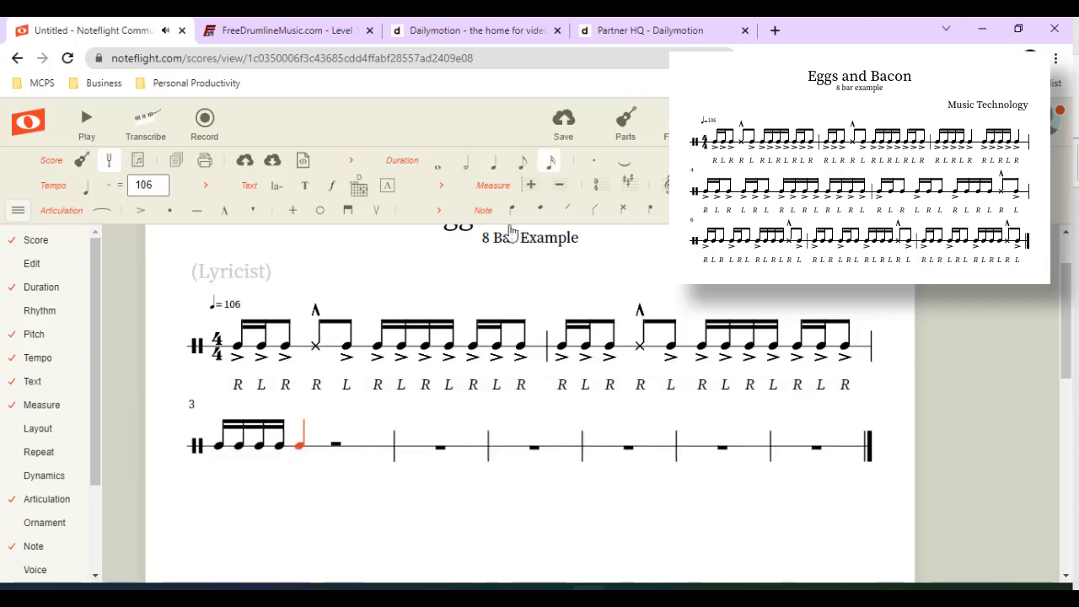
Repeat the five-note group on beats 3 and 4 of measure 3 and give every note an Accent
{"action": "left_click_drag", "start_coordinate": [212, 455], "coordinate": [401, 449]}
{"action": "key", "text": "r"}
{"action": "key", "text": "shift+."}
{"action": "left_click", "coordinate": [383, 447]}
Add the sticking "R L R L R" below both five-note groups in measure 3
{"action": "left_click", "coordinate": [220, 447]}
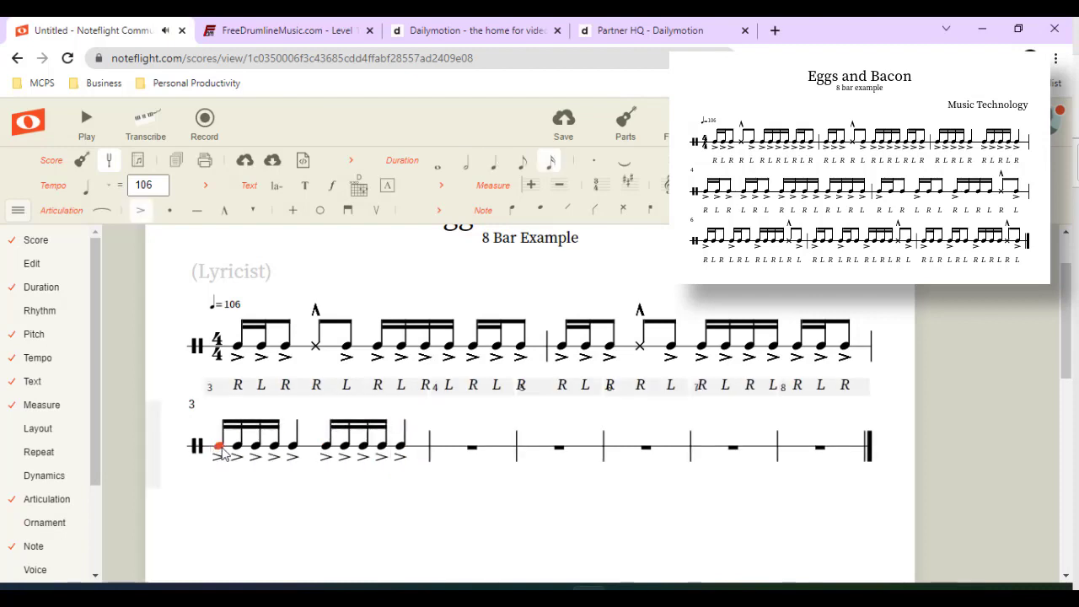
{"action": "key", "text": "ctrl+l"}
{"action": "type", "text": "R L R L R"}
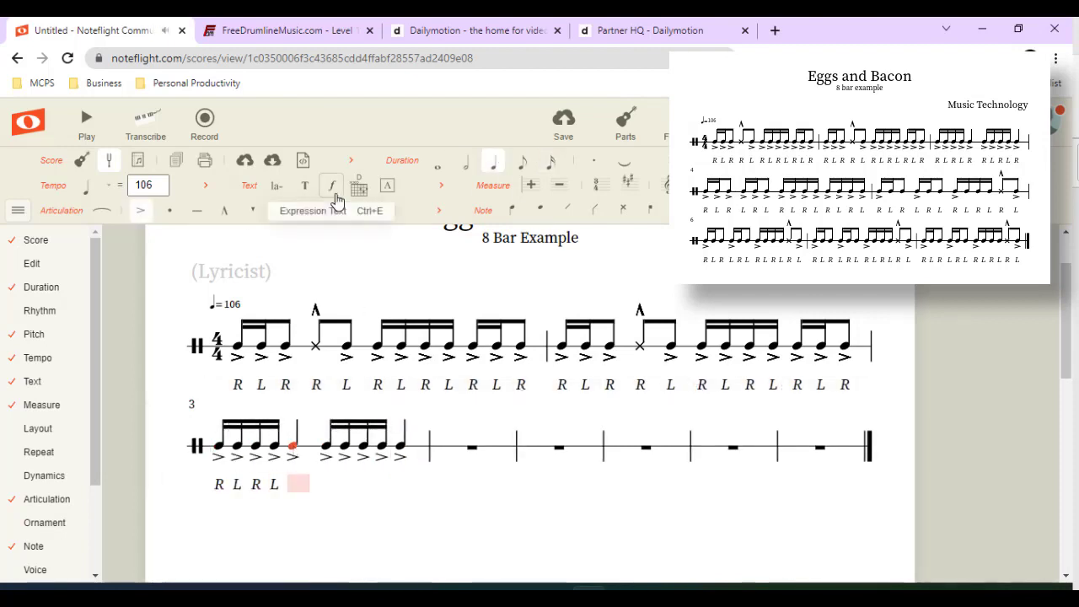
{"action": "key", "text": "Escape"}
{"action": "key", "text": "r"}
Enter two sixteenth notes and an eighth note on beat 1 of measure 4
{"action": "left_click", "coordinate": [442, 452]}
{"action": "left_click", "coordinate": [438, 448]}
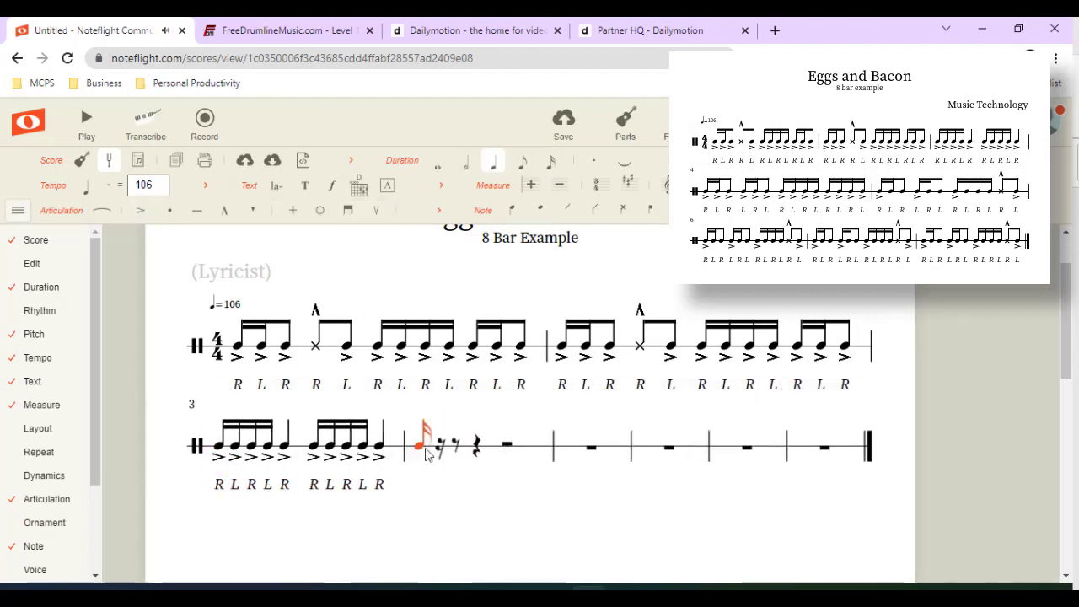
{"action": "left_click", "coordinate": [438, 447]}
{"action": "left_click", "coordinate": [454, 447]}
{"action": "left_click", "coordinate": [522, 160]}
Add Accents and the sticking "R L R" to the three notes on beat 1 of measure 4
{"action": "key", "text": "shift+Left"}
{"action": "key", "text": "shift+Left"}
{"action": "key", "text": "shift+."}
{"action": "key", "text": "ctrl+l"}
{"action": "type", "text": "R L R"}
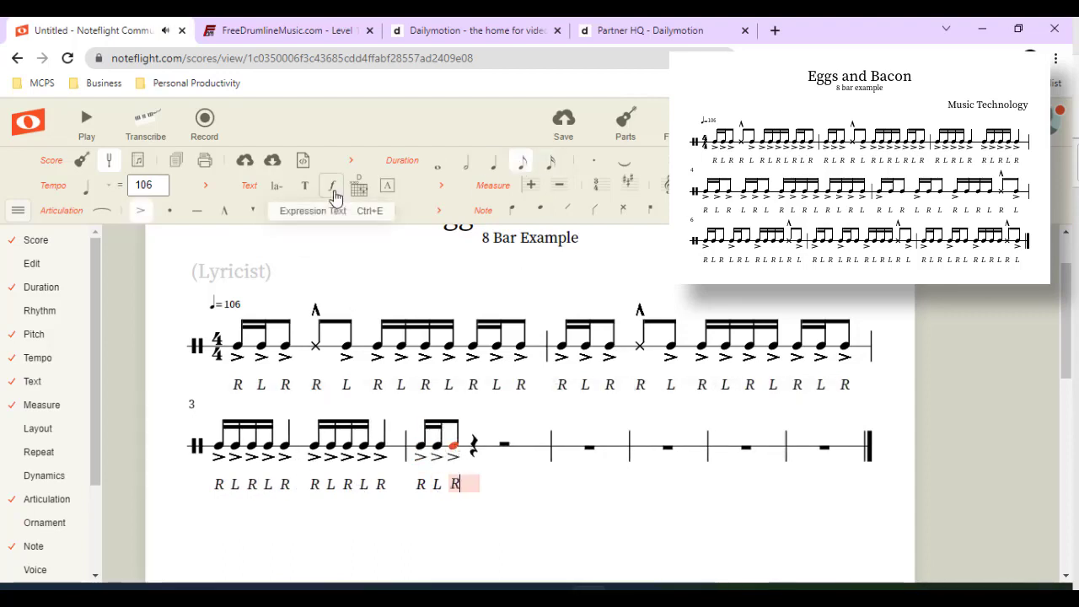
Repeat the beat 1 group on beat 2 of measure 4 and fill beats 3 and 4 with copied four-sixteenth groups from measure 3
{"action": "left_click_drag", "start_coordinate": [413, 447], "coordinate": [478, 445]}
{"action": "key", "text": "r"}
{"action": "left_click", "coordinate": [308, 446]}
{"action": "left_click", "coordinate": [357, 446], "text": "shift"}
{"action": "key", "text": "ctrl+c"}
{"action": "left_click", "coordinate": [521, 447]}
{"action": "key", "text": "ctrl+v"}
{"action": "key", "text": "r"}
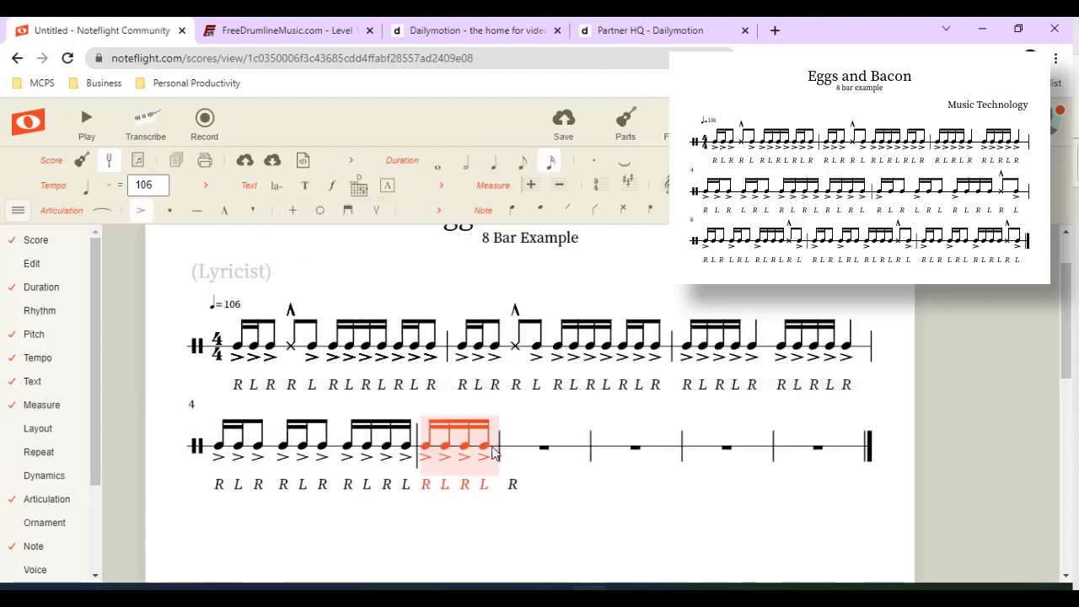
Copy the first three beats of measure 4 into measure 5 and enter two eighth notes on beat 4
{"action": "left_click", "coordinate": [220, 448]}
{"action": "left_click", "coordinate": [405, 446], "text": "shift"}
{"action": "key", "text": "ctrl+c"}
{"action": "left_click", "coordinate": [543, 447]}
{"action": "key", "text": "ctrl+v"}
{"action": "left_click", "coordinate": [616, 447]}
{"action": "left_click", "coordinate": [522, 161]}
{"action": "left_click", "coordinate": [631, 447]}
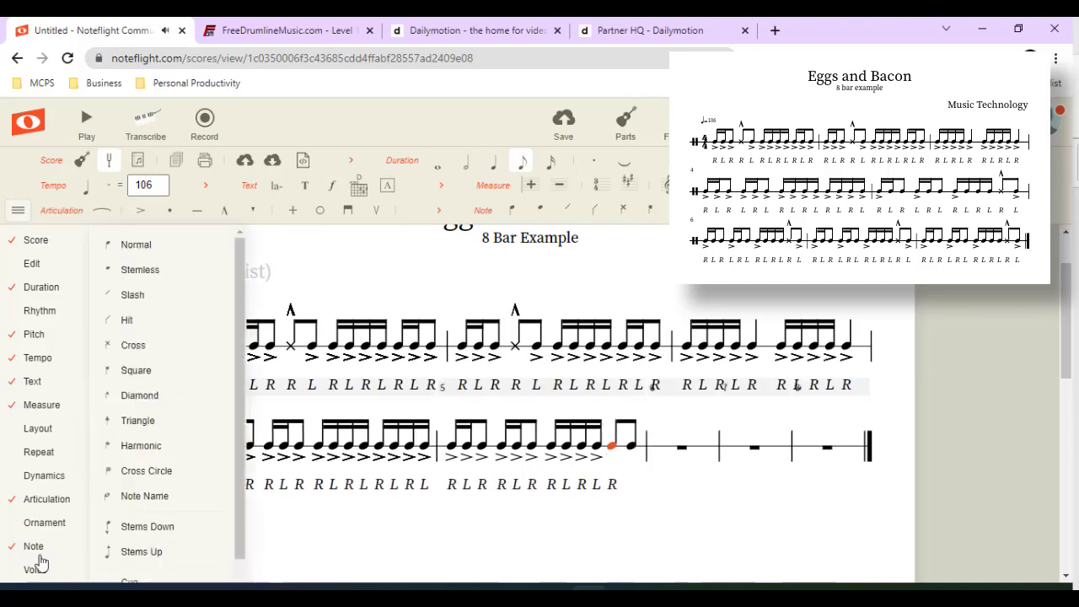
Make the first eighth note on beat 4 of measure 5 a Cross with a Strong Accent, and give the second an Accent and sticking "L"
{"action": "left_click", "coordinate": [129, 346]}
{"action": "key", "text": "shift+6"}
{"action": "left_click", "coordinate": [632, 447]}
{"action": "key", "text": "shift+."}
{"action": "key", "text": "ctrl+l"}
{"action": "type", "text": "L"}
Remove the Accents in measure 5 from all but the first note of each of the first three beats
{"action": "left_click", "coordinate": [597, 448]}
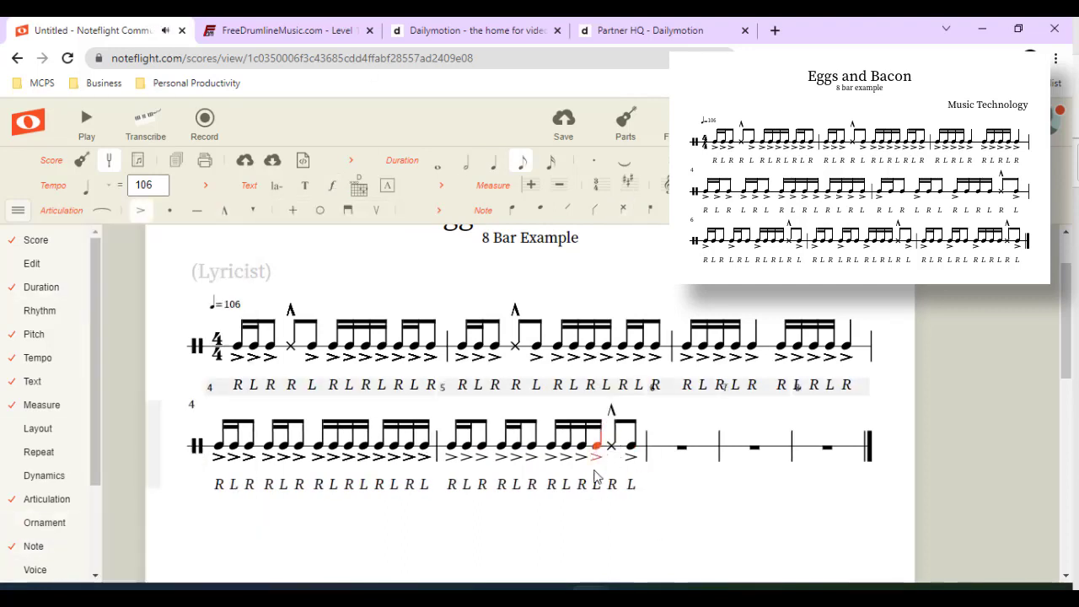
{"action": "key", "text": "shift+."}
{"action": "key", "text": "Left"}
{"action": "key", "text": "shift+."}
{"action": "key", "text": "Left"}
{"action": "key", "text": "shift+."}
{"action": "key", "text": "Left"}
{"action": "key", "text": "Left"}
{"action": "key", "text": "shift+."}
{"action": "key", "text": "Left"}
{"action": "key", "text": "shift+."}
{"action": "key", "text": "Left"}
{"action": "key", "text": "Left"}
{"action": "key", "text": "shift+."}
{"action": "key", "text": "Left"}
{"action": "key", "text": "shift+."}
Copy measure 5 into measures 6, 7 and 8 and save the score
{"action": "left_click", "coordinate": [541, 448]}
{"action": "key", "text": "ctrl+c"}
{"action": "left_click", "coordinate": [654, 429]}
{"action": "key", "text": "ctrl+v"}
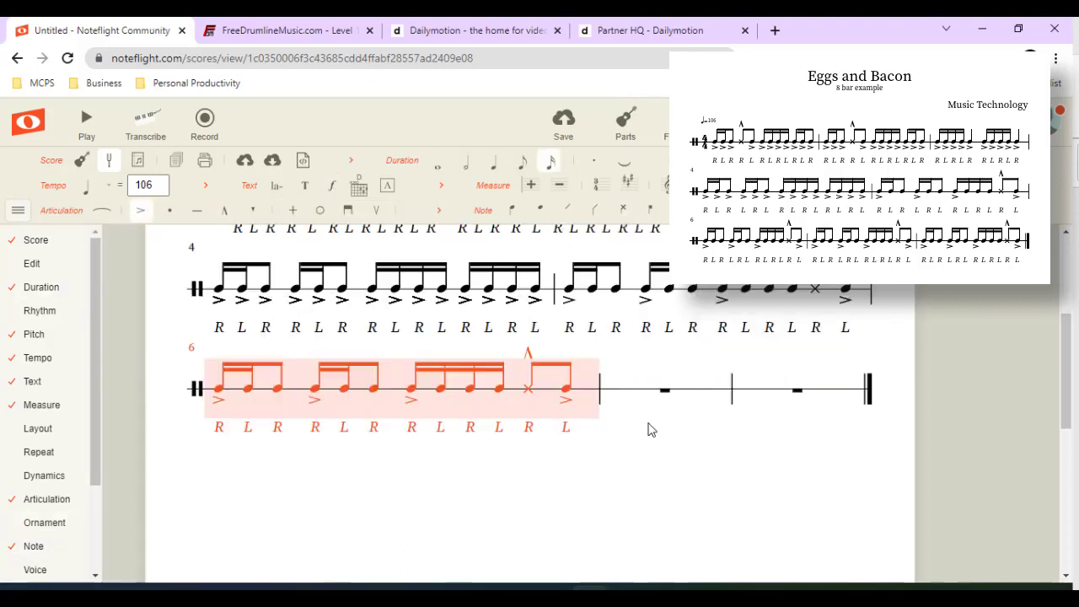
{"action": "left_click", "coordinate": [631, 382]}
{"action": "key", "text": "ctrl+v"}
{"action": "left_click", "coordinate": [803, 392]}
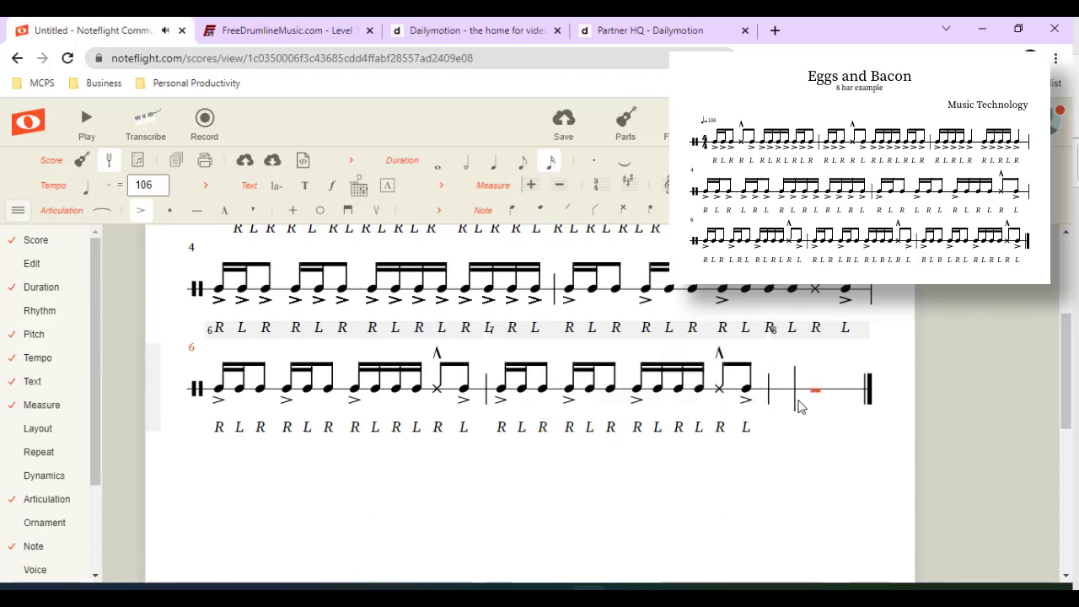
{"action": "left_click", "coordinate": [797, 394]}
{"action": "left_click", "coordinate": [750, 398]}
{"action": "left_click", "coordinate": [570, 129]}
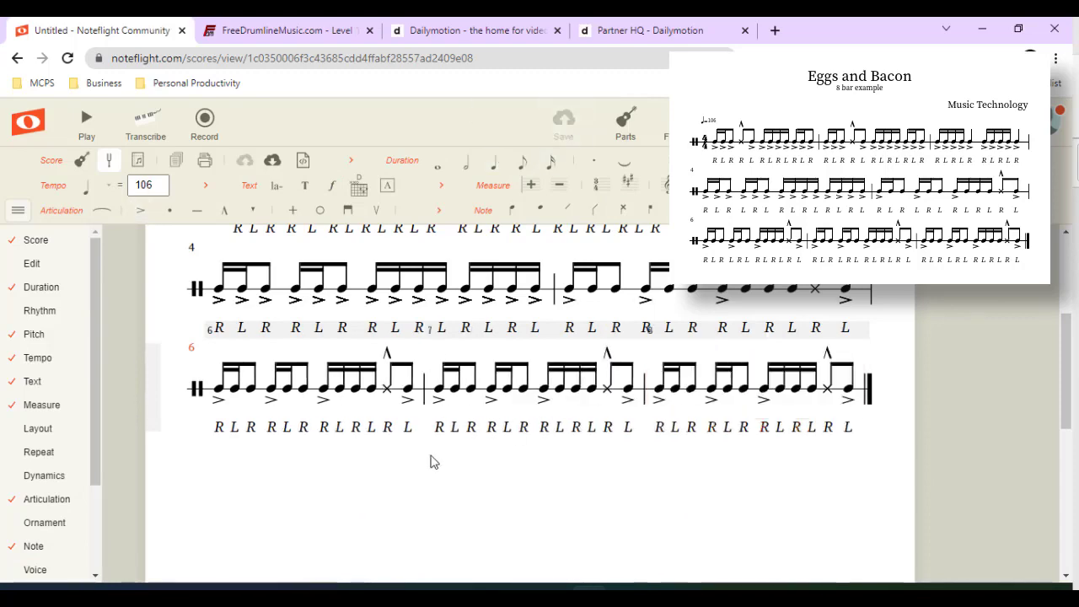
Review the finished score against the example and play it back from measure 1 to the end
{"action": "scroll", "coordinate": [498, 357], "scroll_direction": "up", "scroll_amount": 3}
{"action": "scroll", "coordinate": [498, 357], "scroll_direction": "down", "scroll_amount": 1}
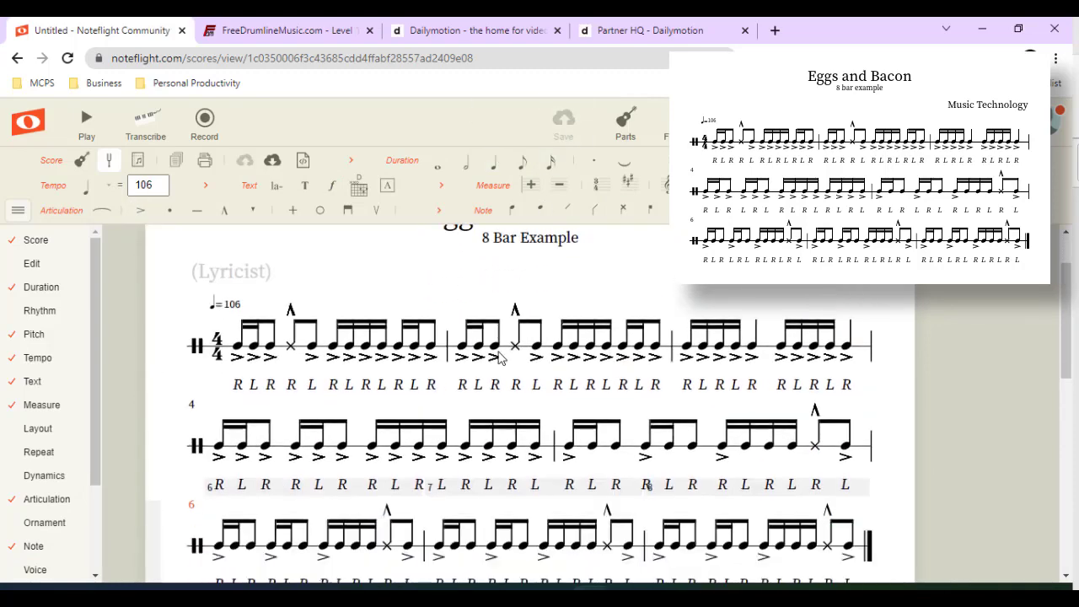
{"action": "scroll", "coordinate": [582, 431], "scroll_direction": "down", "scroll_amount": 3}
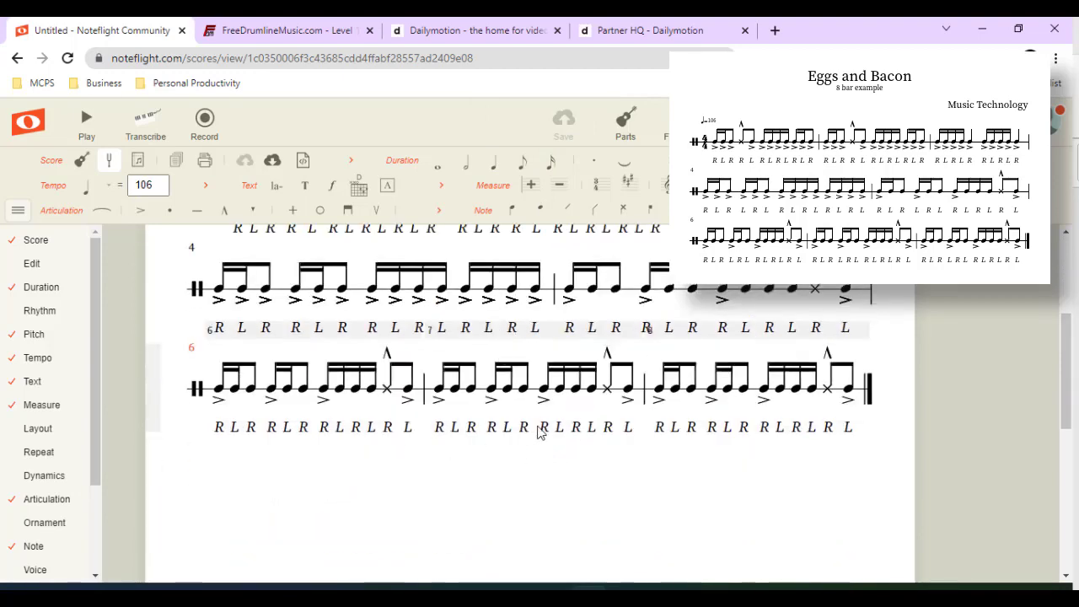
{"action": "scroll", "coordinate": [578, 436], "scroll_direction": "up", "scroll_amount": 3}
{"action": "scroll", "coordinate": [578, 436], "scroll_direction": "up", "scroll_amount": 2}
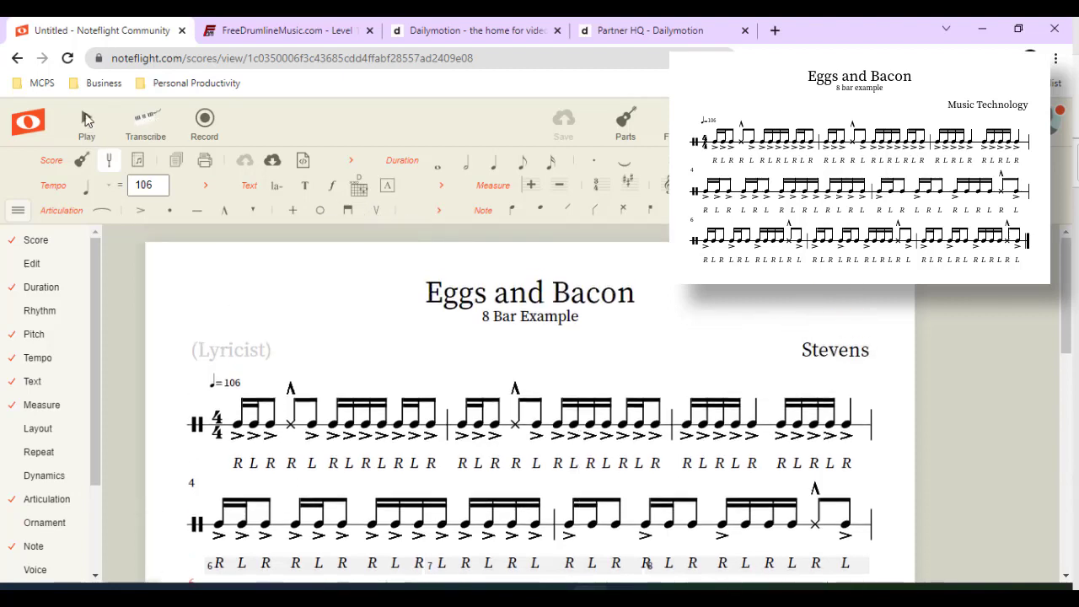
{"action": "left_click", "coordinate": [237, 428]}
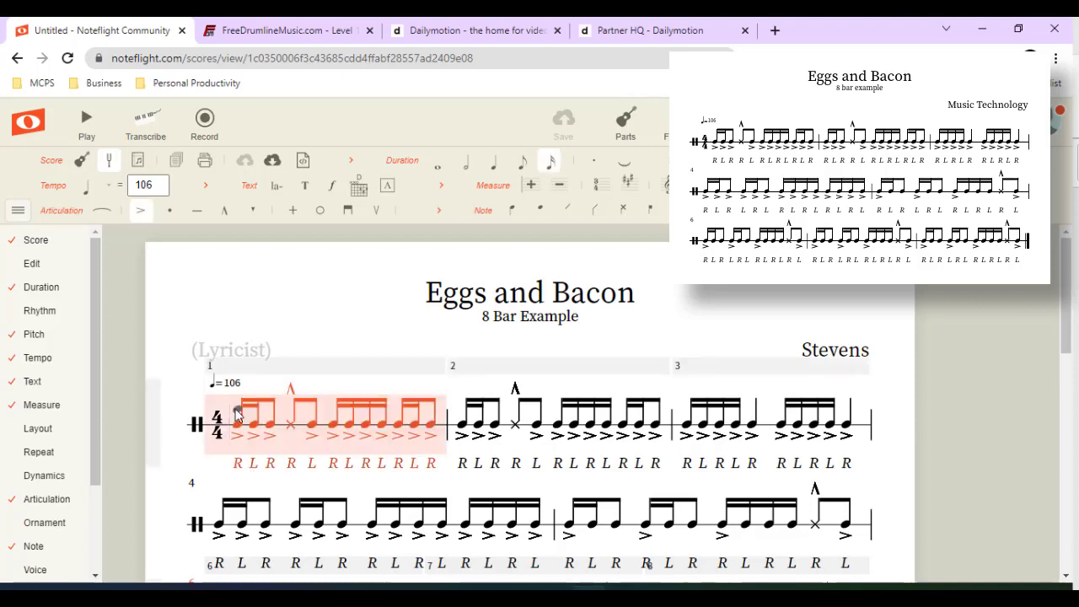
{"action": "key", "text": "space"}
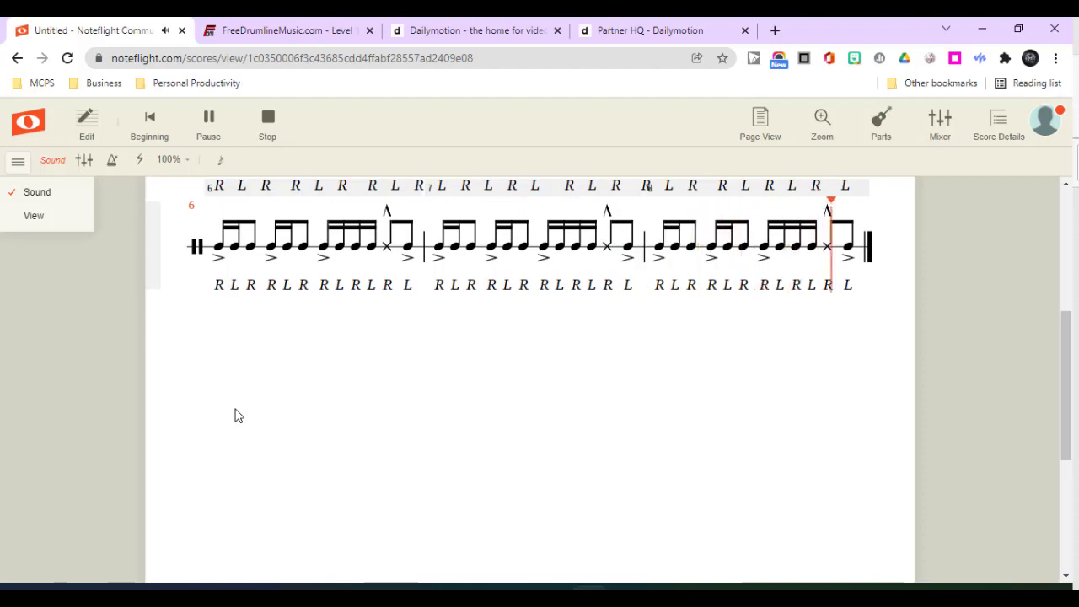
{"action": "scroll", "coordinate": [553, 435], "scroll_direction": "up", "scroll_amount": 1}
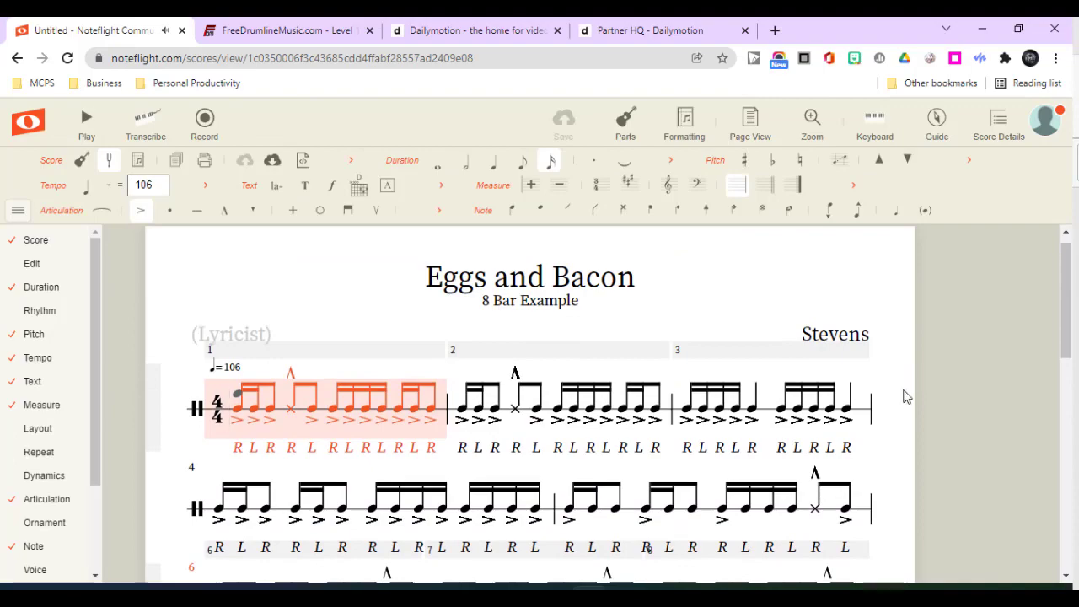
Save the score and export it in the Individual Parts PDF format
{"action": "left_click", "coordinate": [906, 396]}
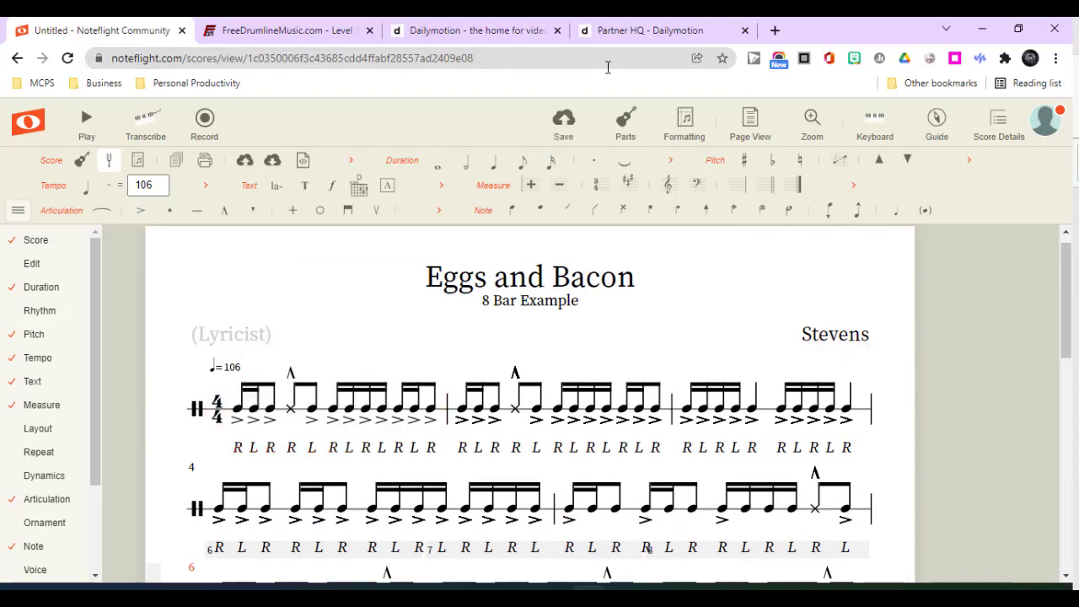
{"action": "left_click", "coordinate": [578, 125]}
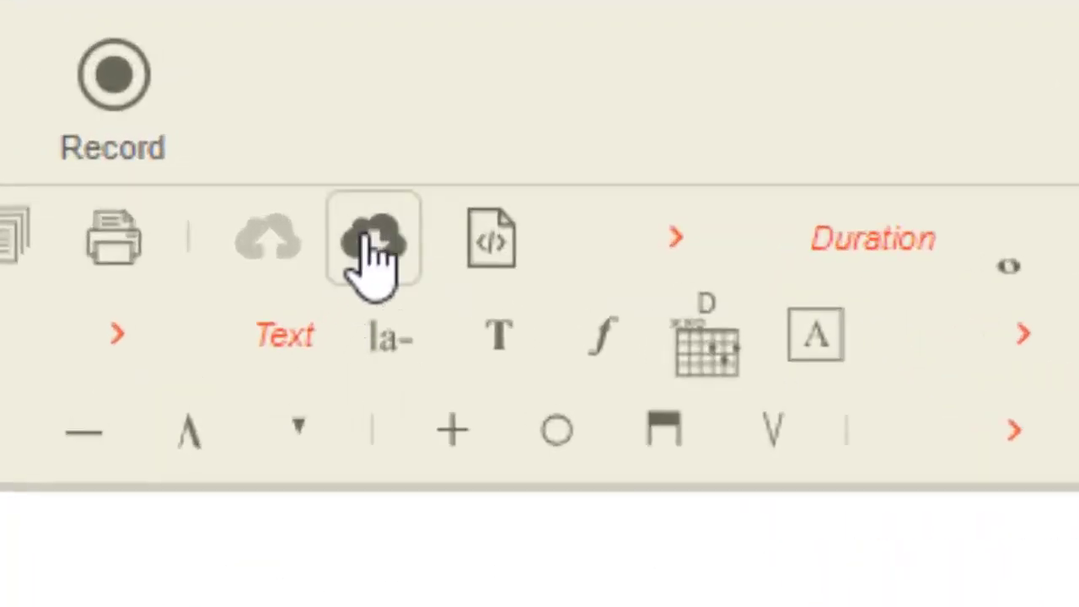
{"action": "left_click", "coordinate": [374, 248]}
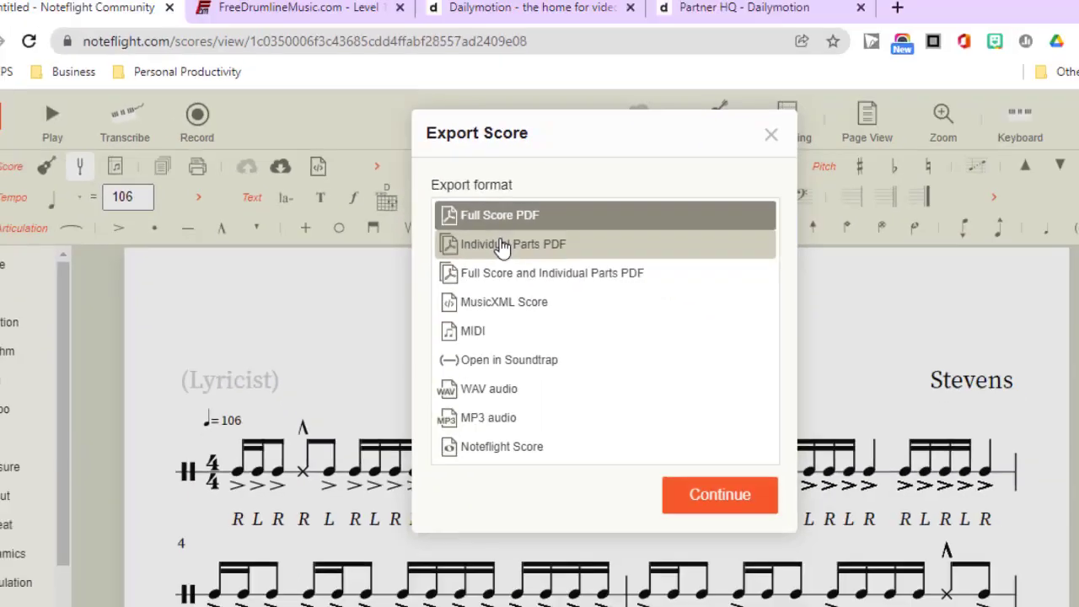
{"action": "left_click", "coordinate": [1063, 487]}
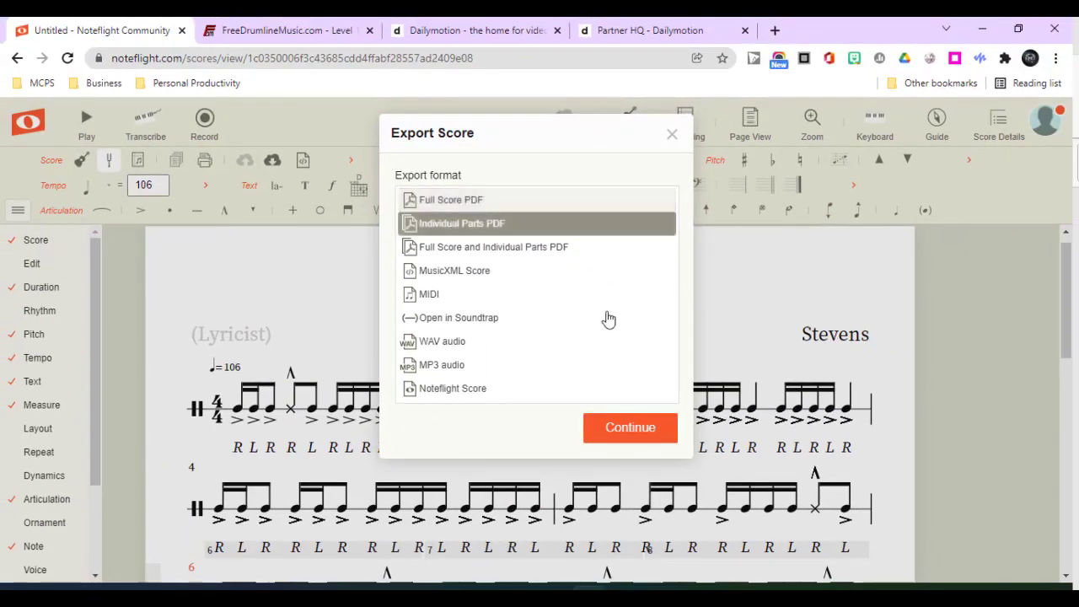
{"action": "left_click", "coordinate": [617, 429]}
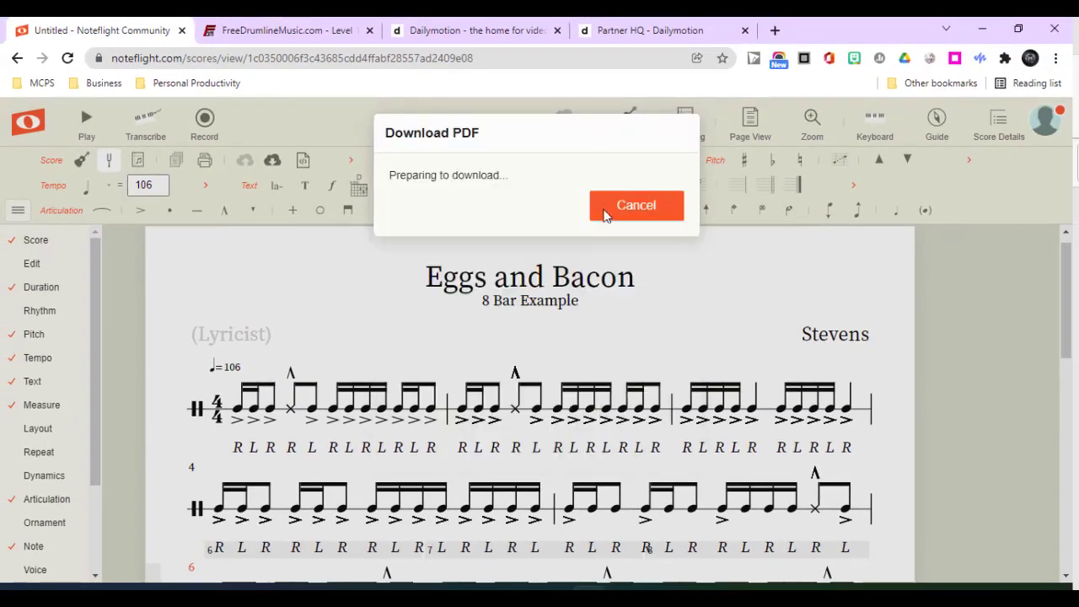